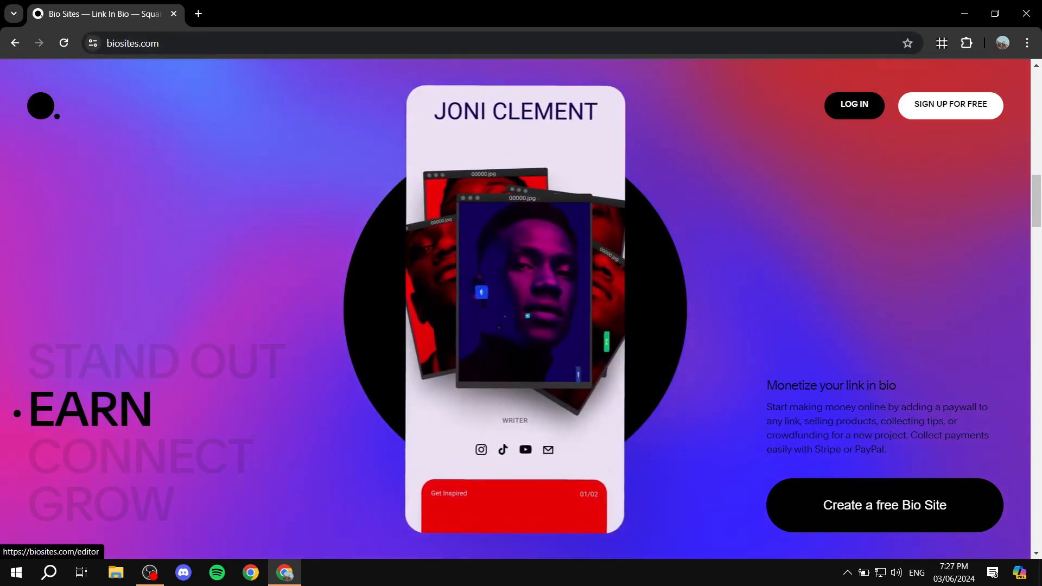
- Read the FAQ answer about whether Bio Sites are free on the homepage
left_click_drag(1036, 202, 1036, 522)
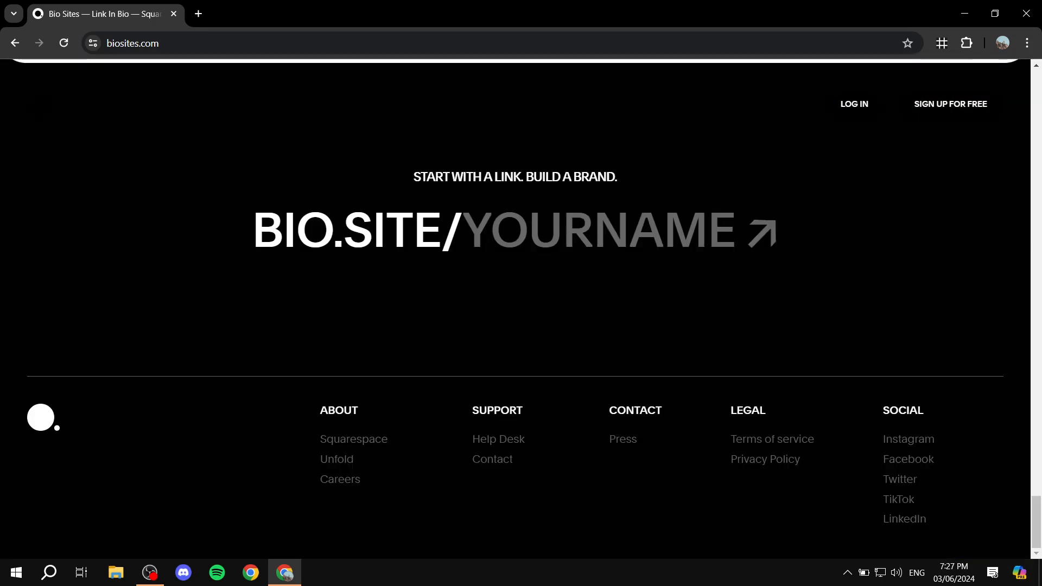
scroll(516, 309, "up", 9)
scroll(515, 309, "up", 4)
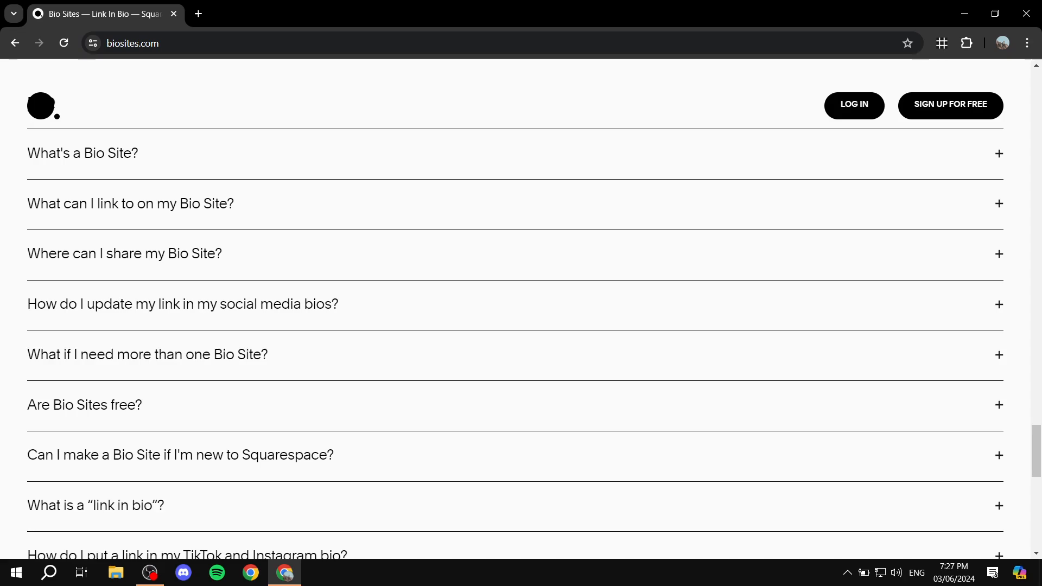
scroll(521, 309, "down", 3)
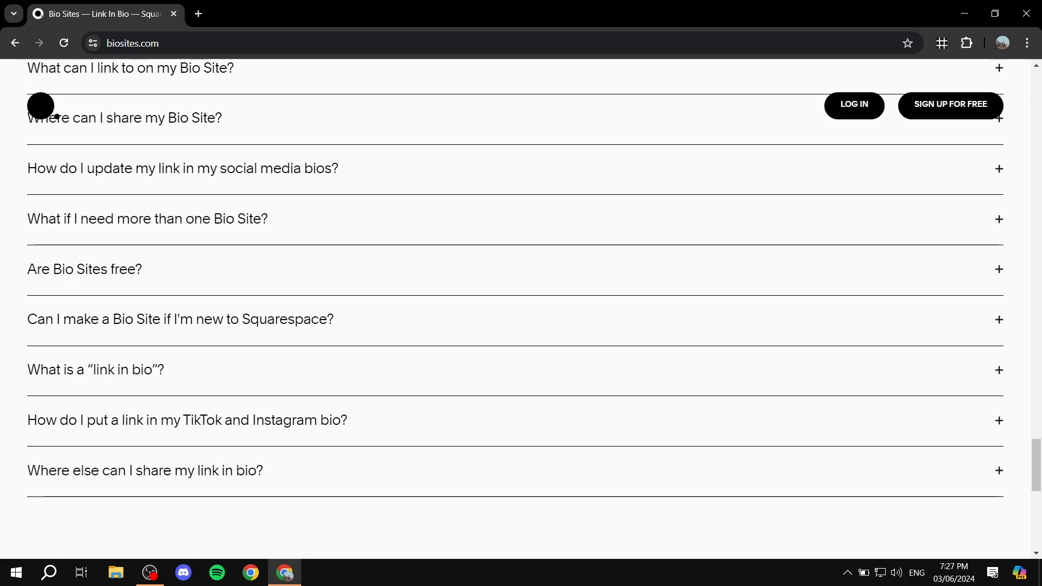
left_click(84, 269)
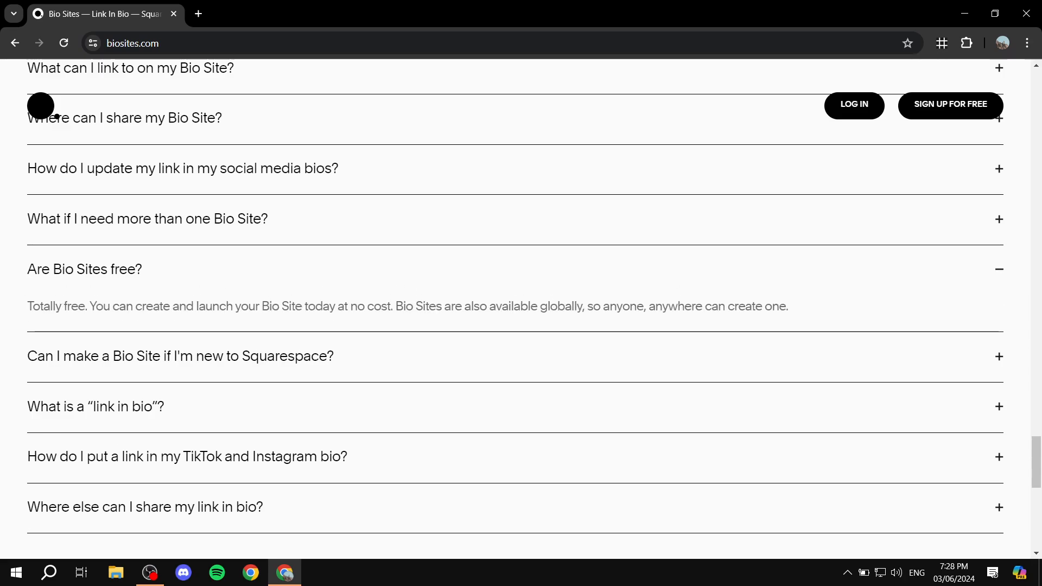
scroll(41, 106, "up", 1)
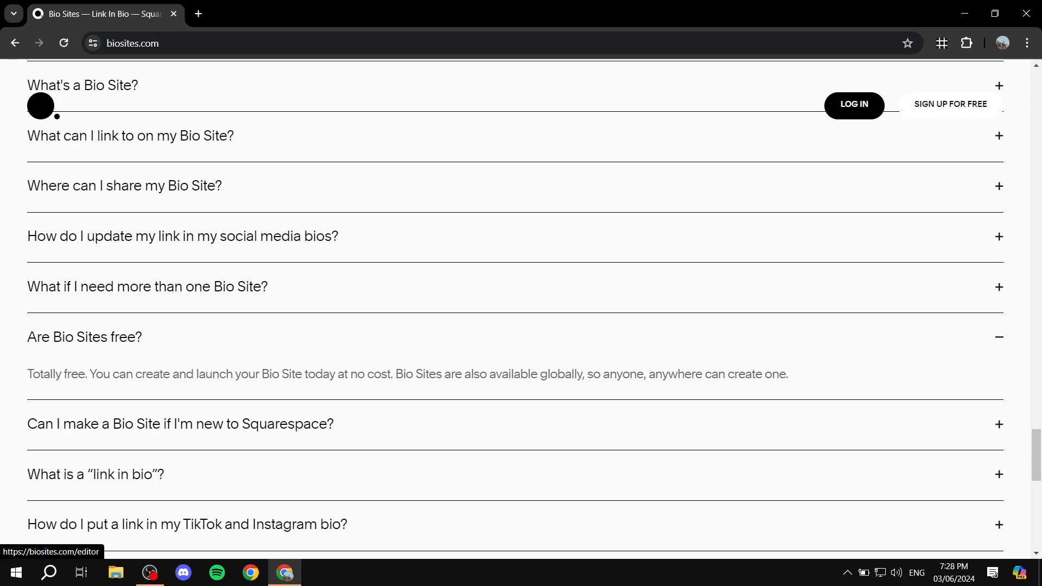
- Sign up for a free Bio Site with the username Tutorialist, creating the account through the listed Google account
left_click(950, 104)
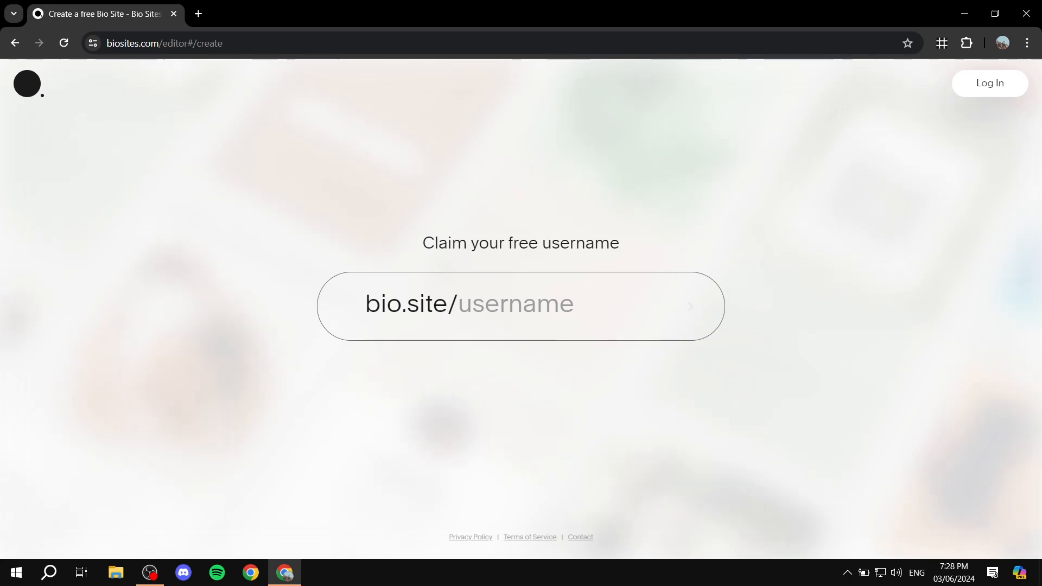
type("Tutorialist")
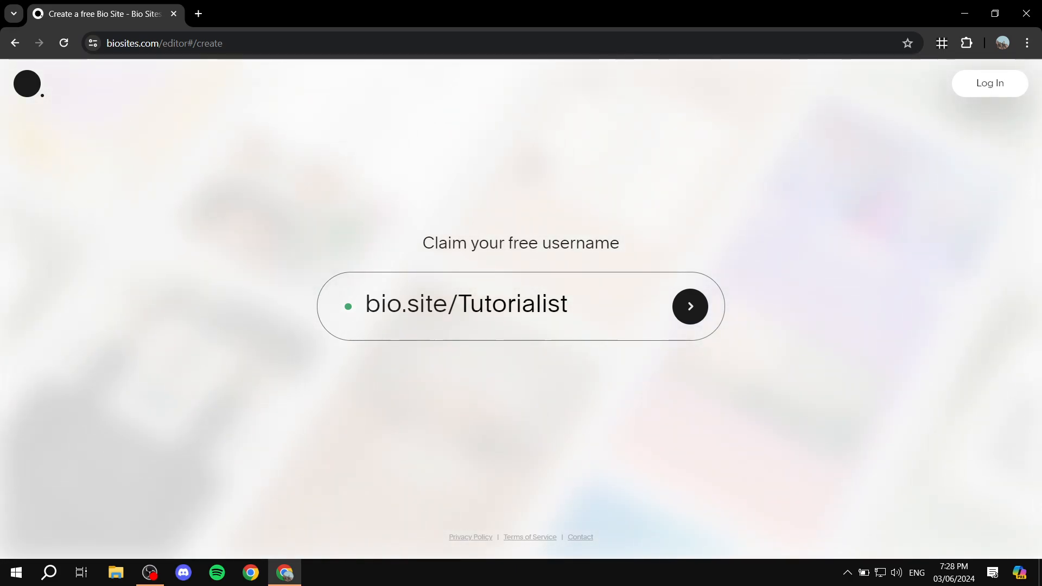
key("Return")
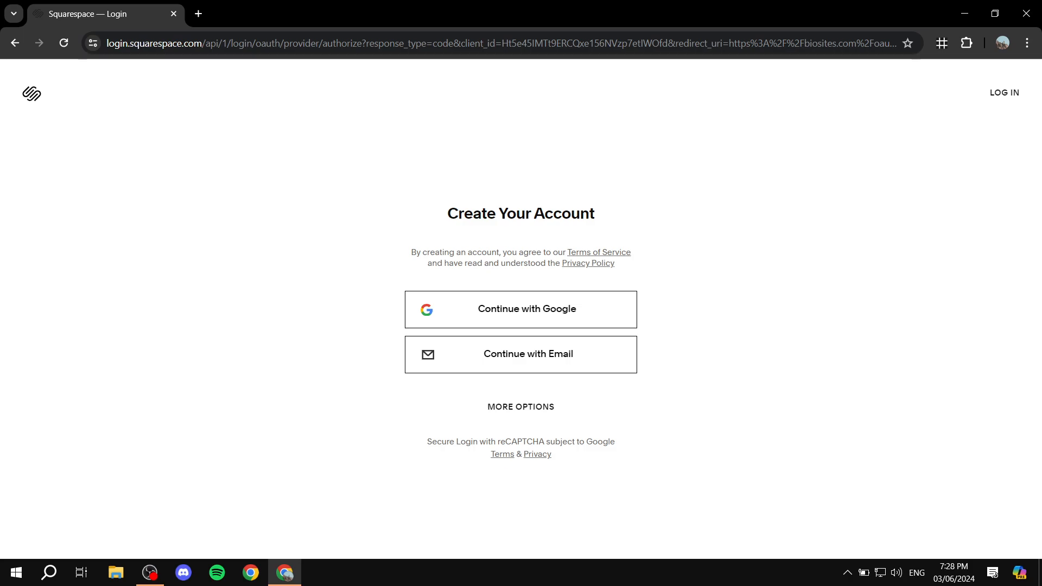
left_click(521, 309)
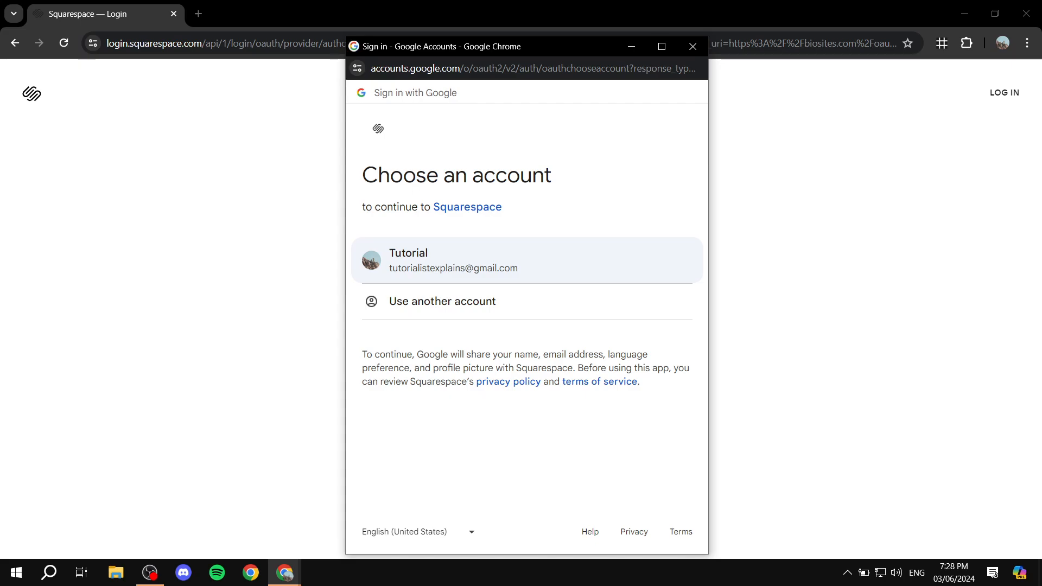
left_click(521, 261)
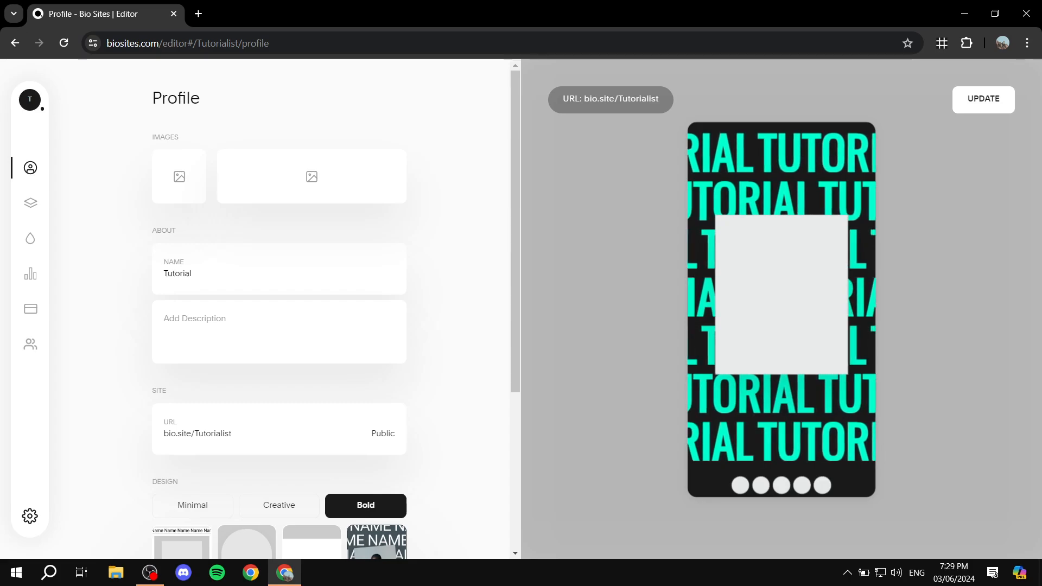
- Upload Colors.jpg as the profile image and the 2024 sparkler photo as the wide cover image
scroll(279, 309, "down", 5)
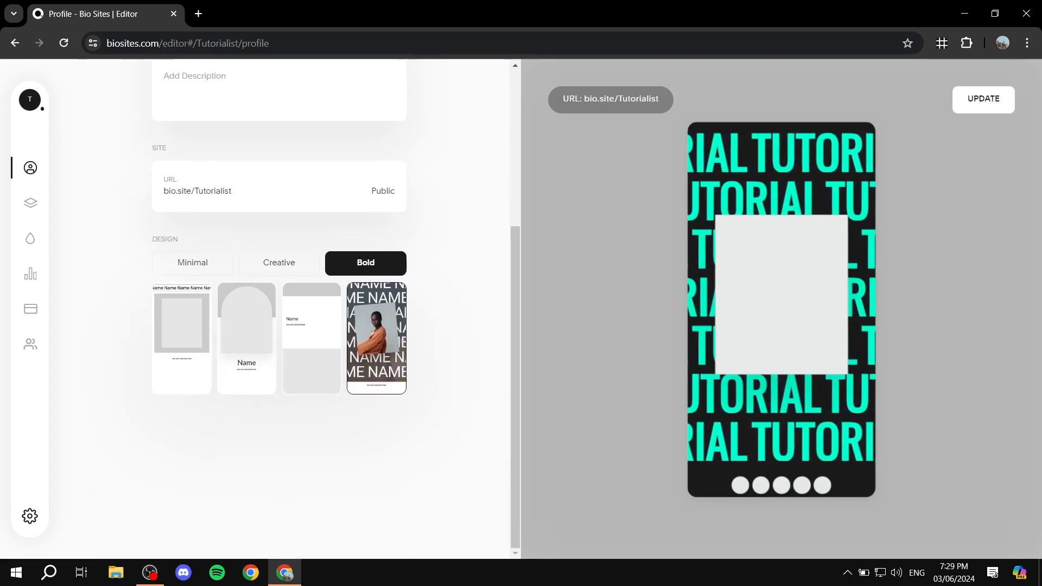
scroll(280, 309, "up", 4)
scroll(280, 309, "up", 2)
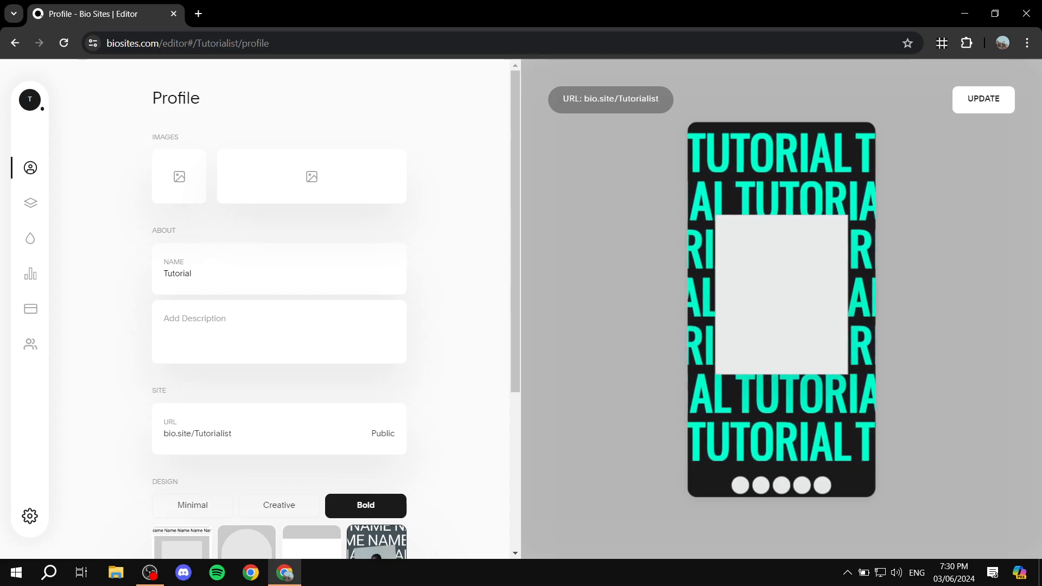
left_click_drag(153, 138, 180, 138)
left_click(190, 137)
left_click(179, 180)
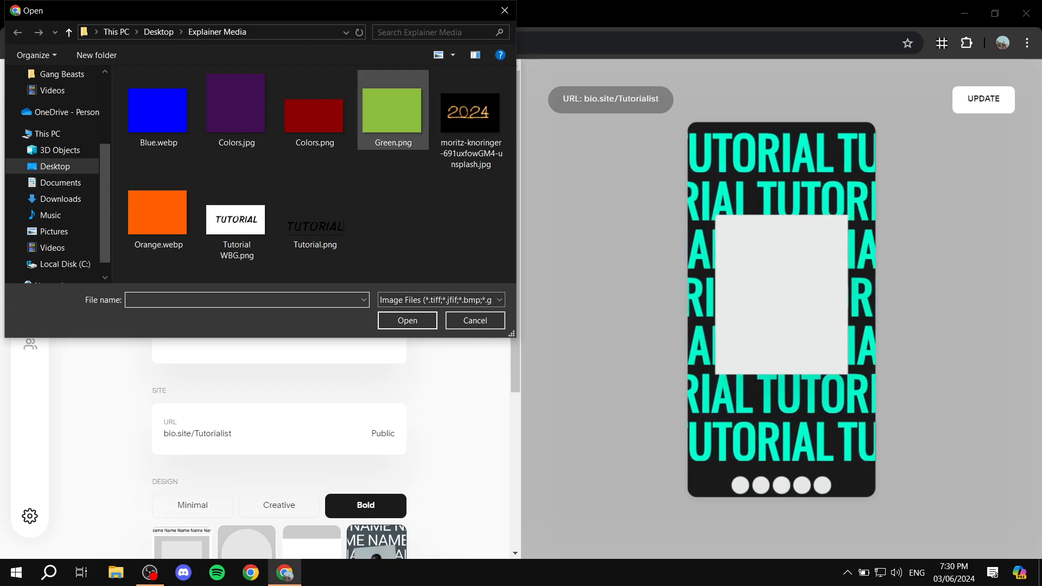
double_click(236, 103)
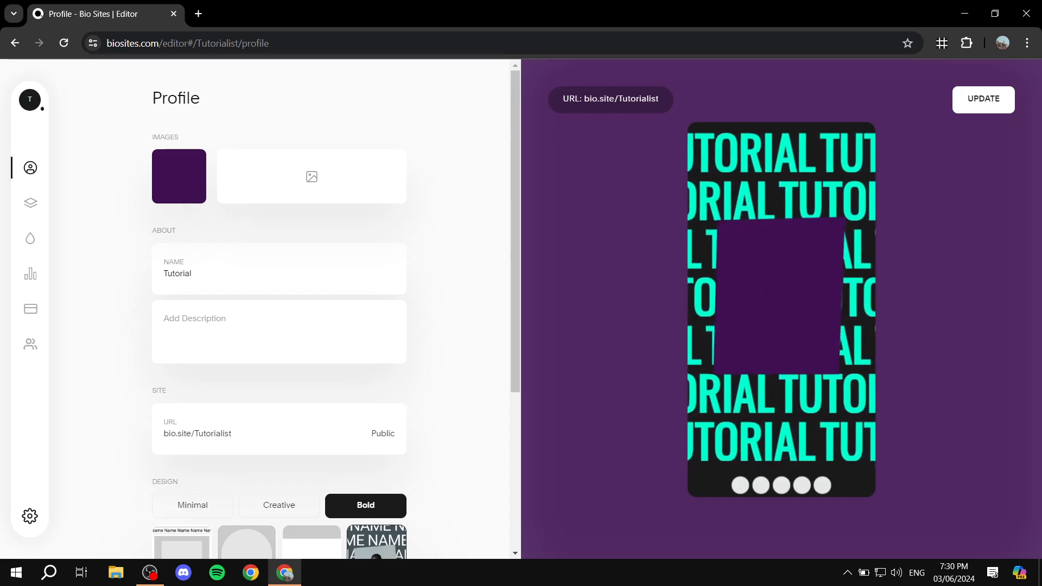
left_click(312, 181)
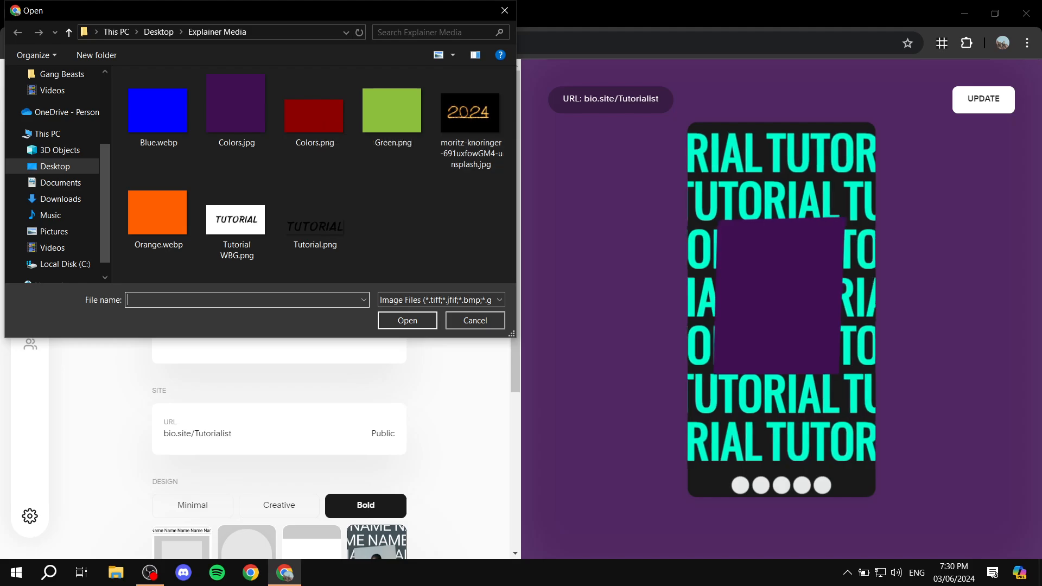
double_click(471, 117)
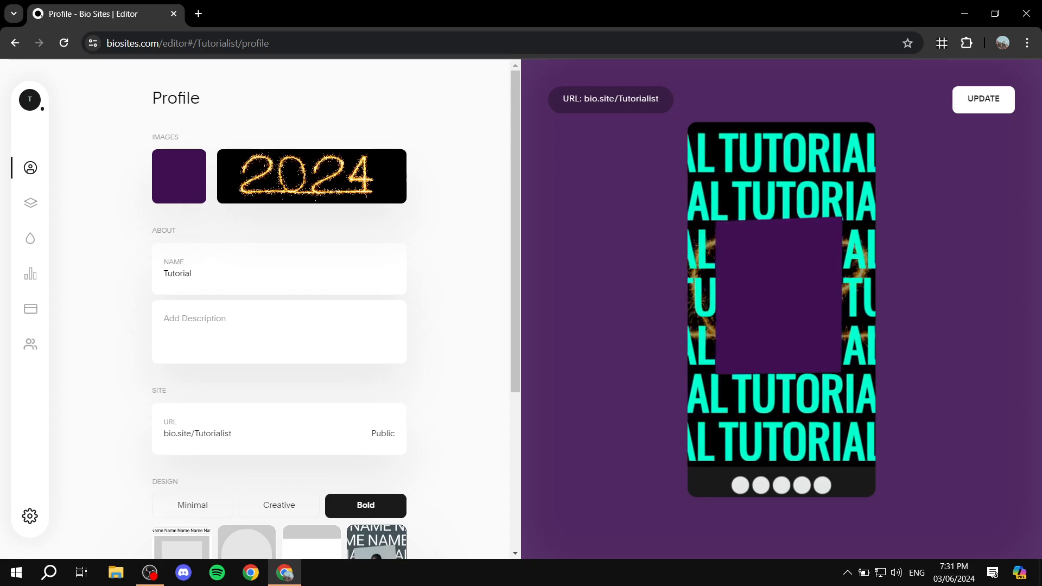
- Change the profile name to Tutorialist and set the description to "I'm doing this tutorial Video"
type("ist")
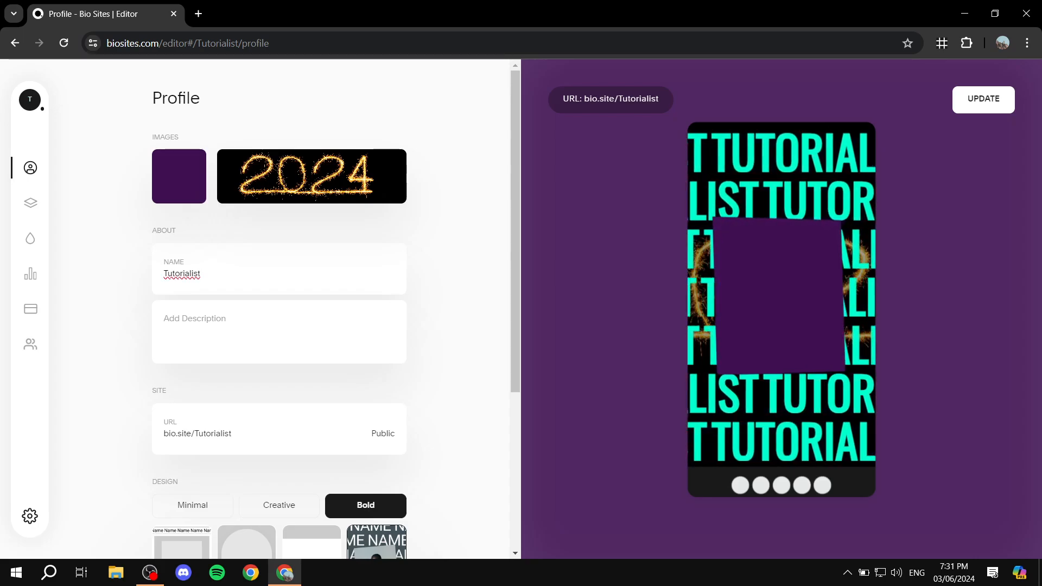
left_click(165, 319)
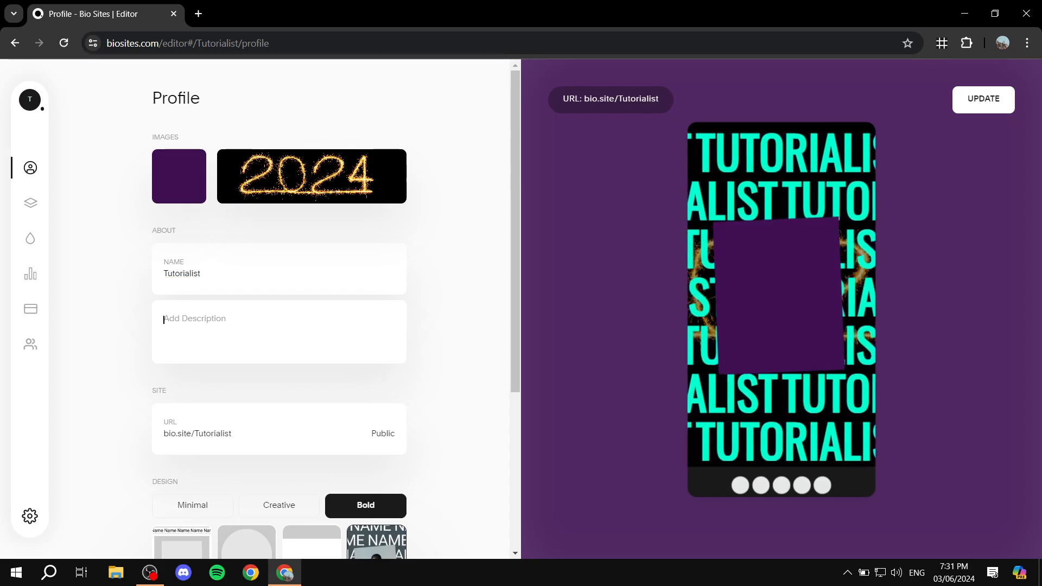
scroll(279, 310, "down", 1)
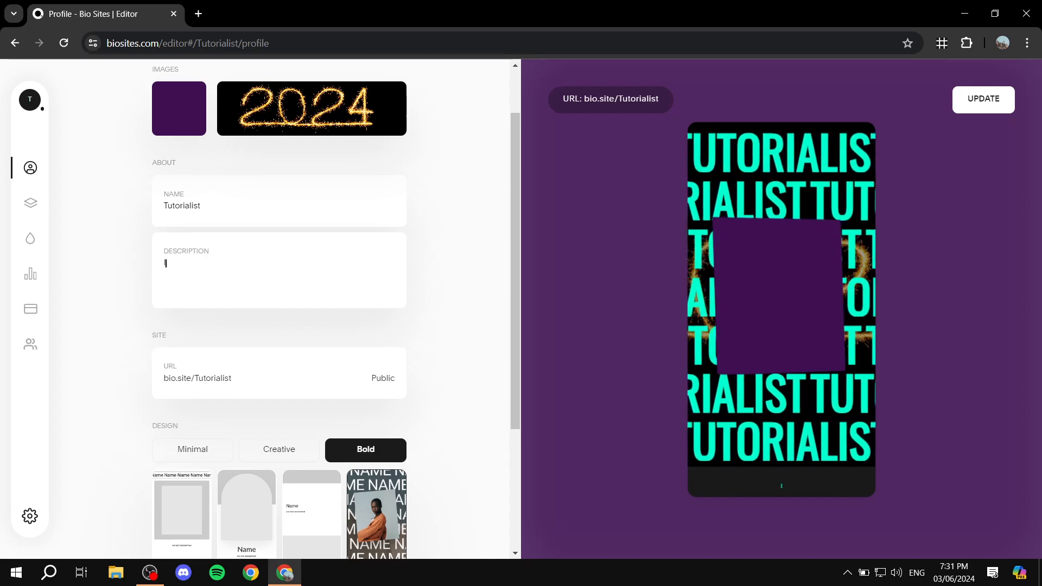
type("I'm doing")
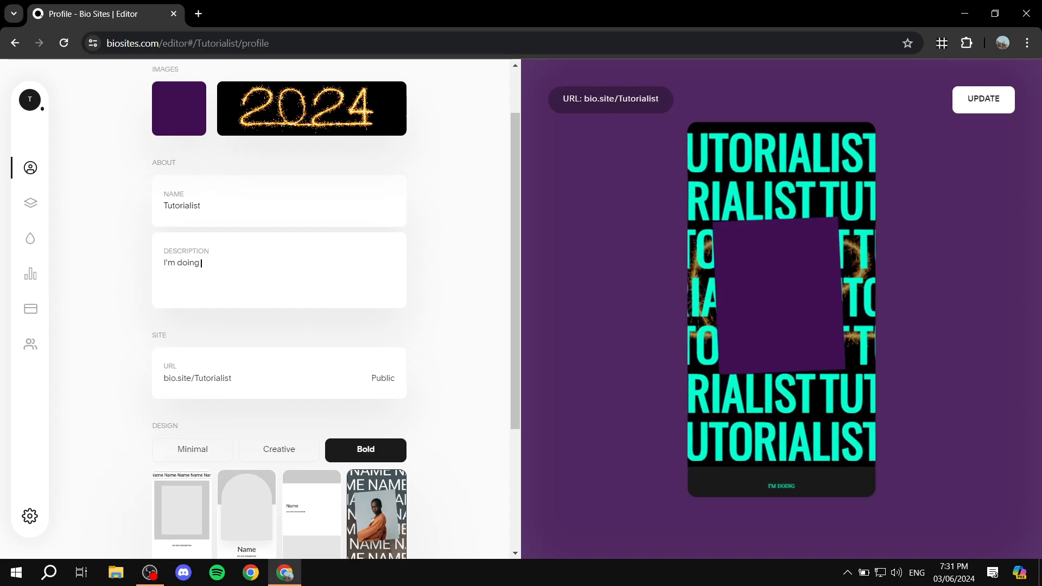
type(" this tutor")
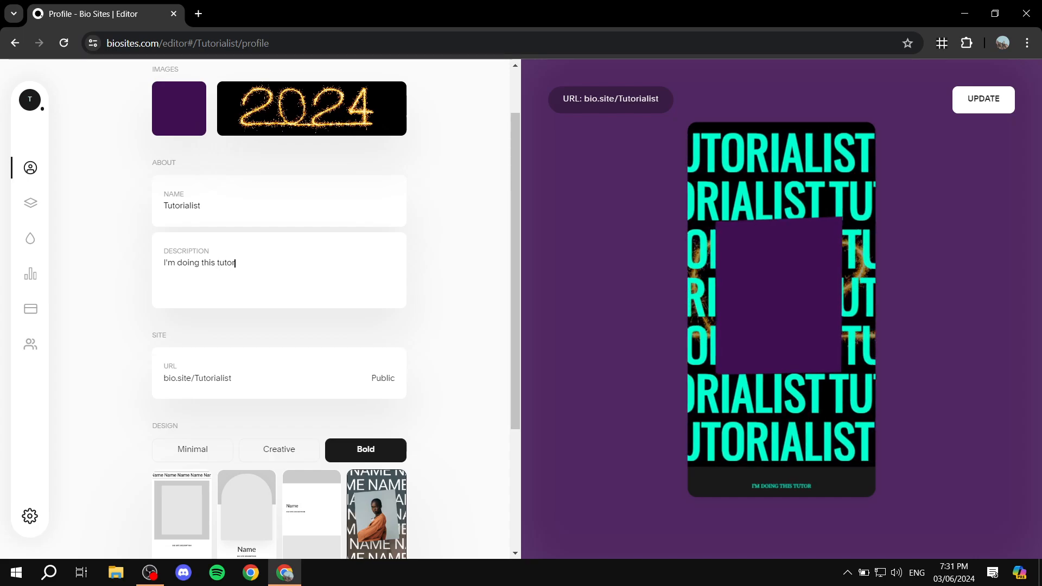
type("ial Video")
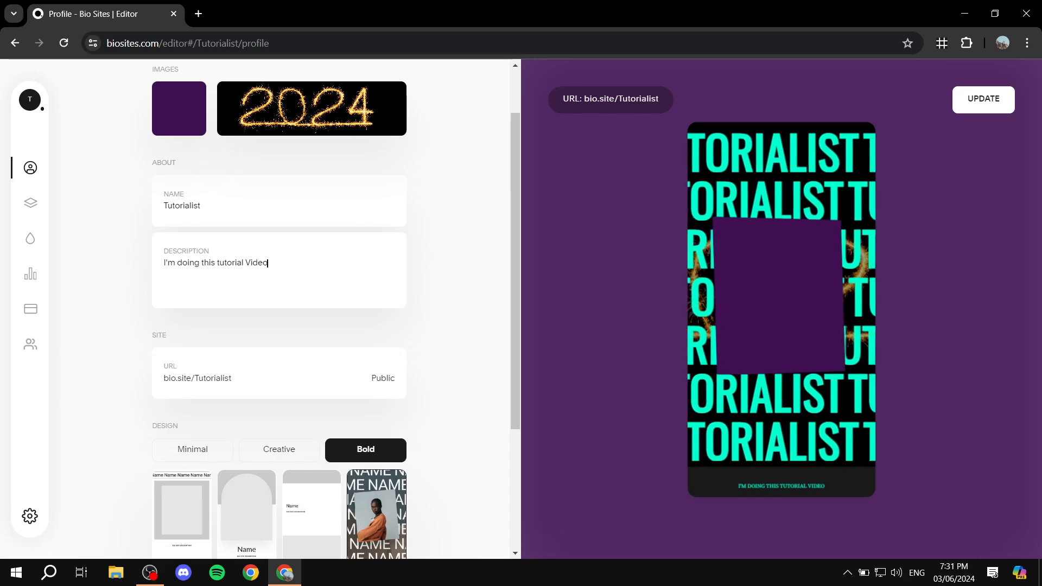
- Look at the site's URL settings with the Public and Private visibility options, leaving them as they are
scroll(279, 309, "down", 3)
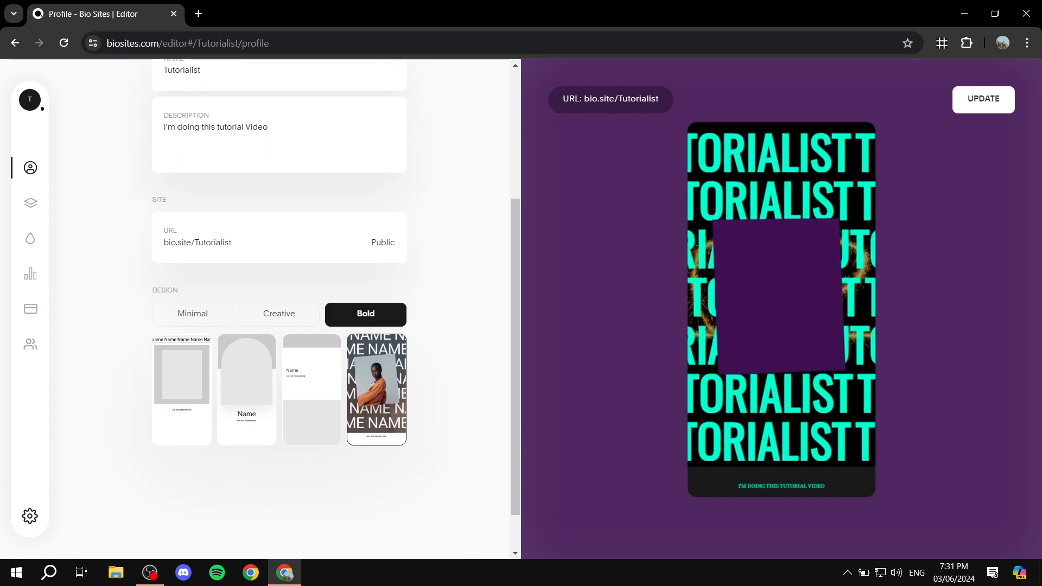
scroll(279, 309, "up", 3)
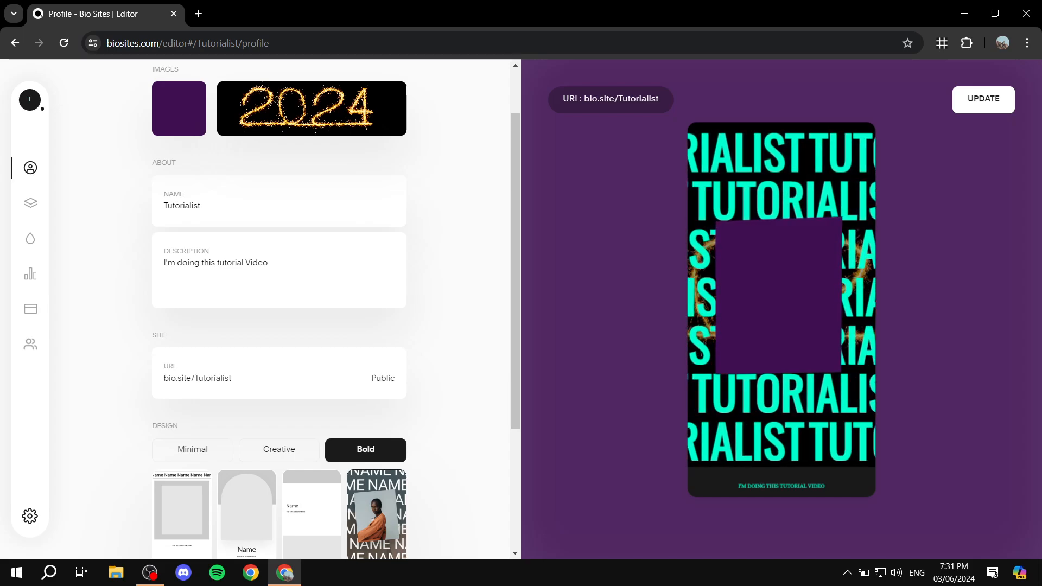
left_click(278, 373)
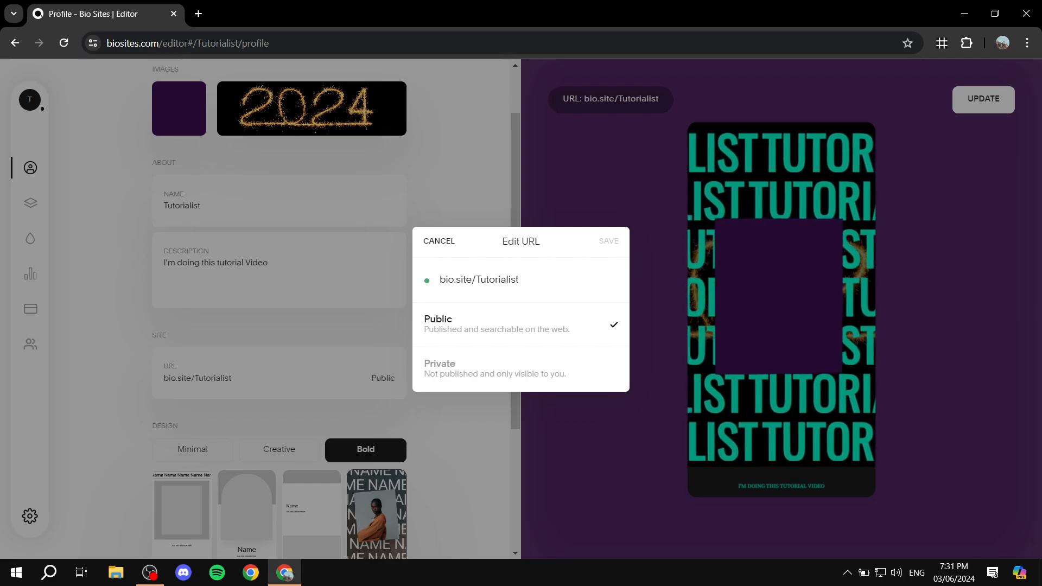
key("Escape")
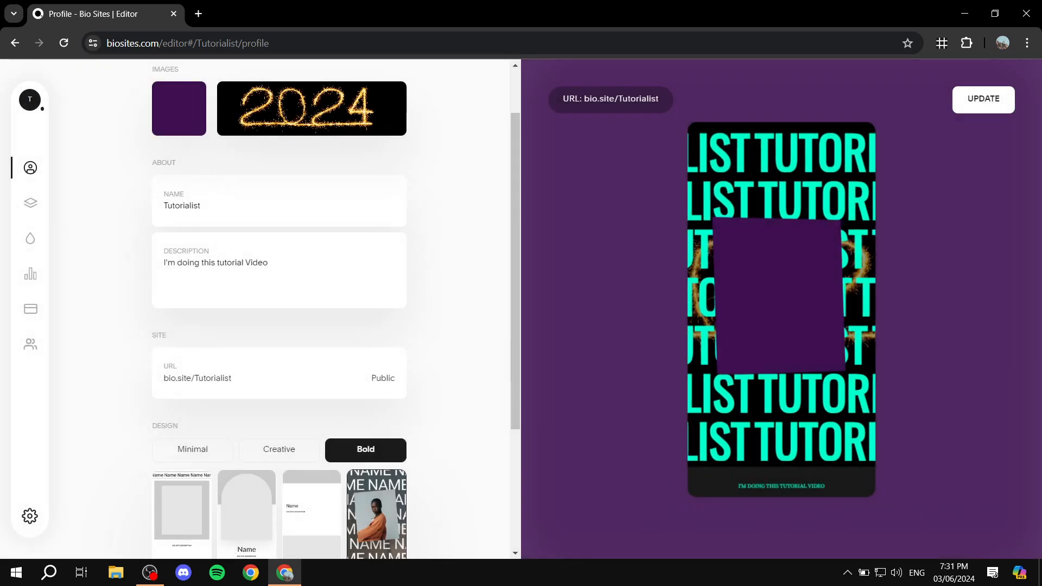
- Try the Bold profile design with stacked bands and the one with the arched portrait
scroll(279, 309, "down", 1)
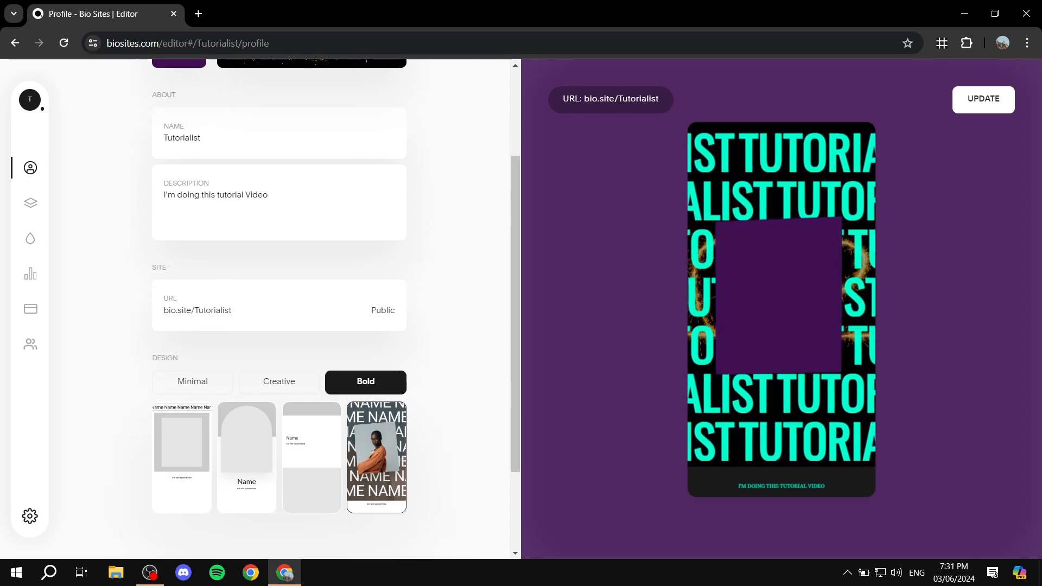
double_click(165, 358)
left_click(165, 358)
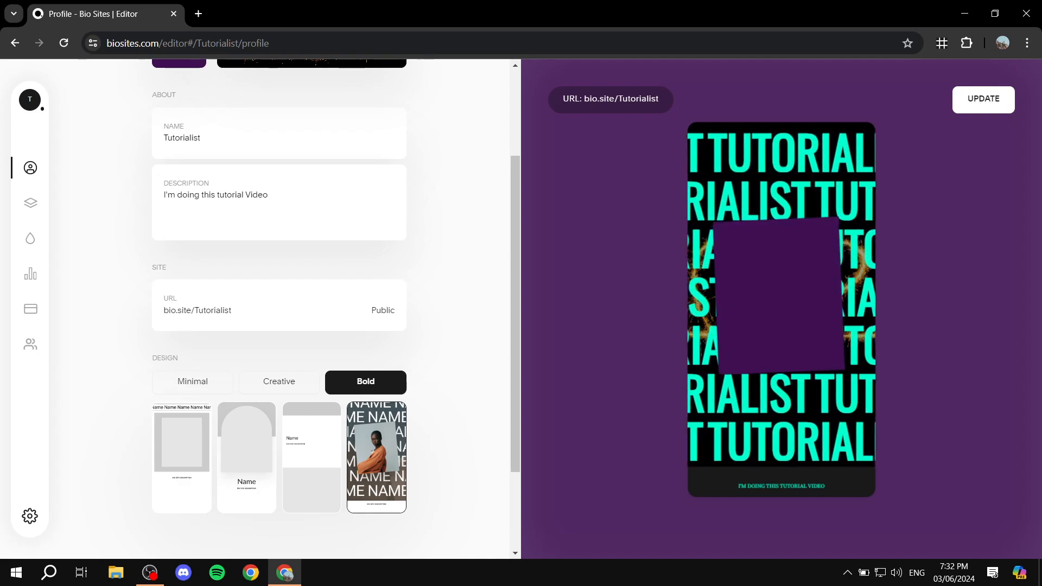
left_click(311, 457)
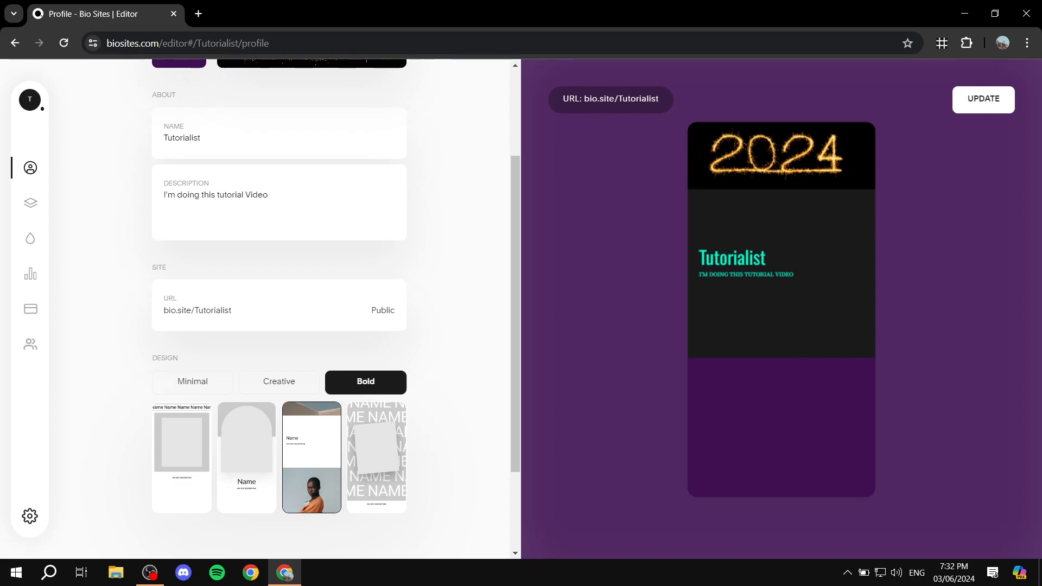
left_click(246, 457)
- Replace the profile image with Tutorial WBG.png
scroll(247, 380, "up", 3)
left_click(179, 176)
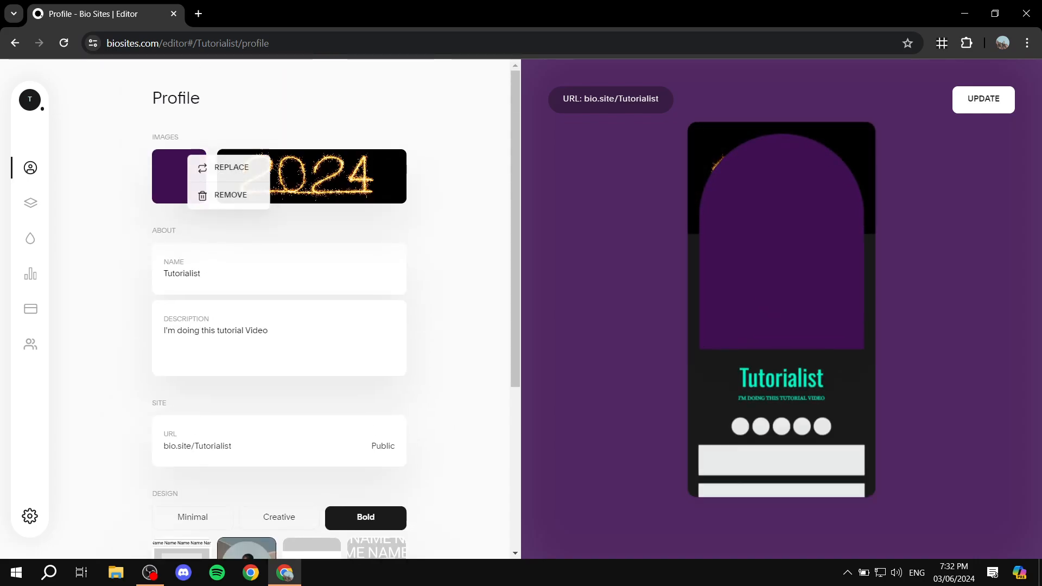
left_click(231, 167)
double_click(235, 220)
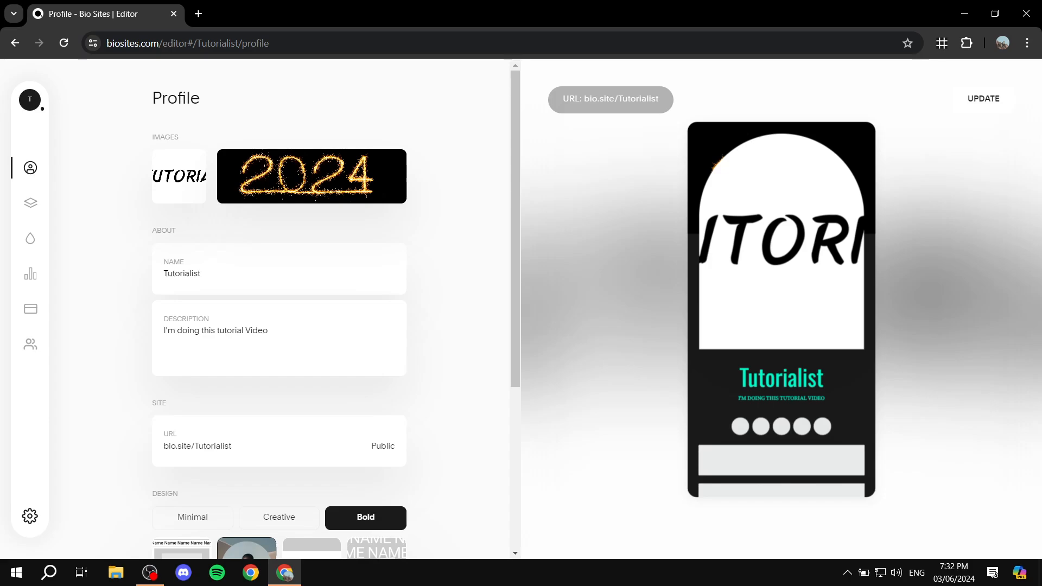
- Compare the Bold profile designs and apply the first one, with the repeating name strip above a framed image
scroll(280, 309, "down", 5)
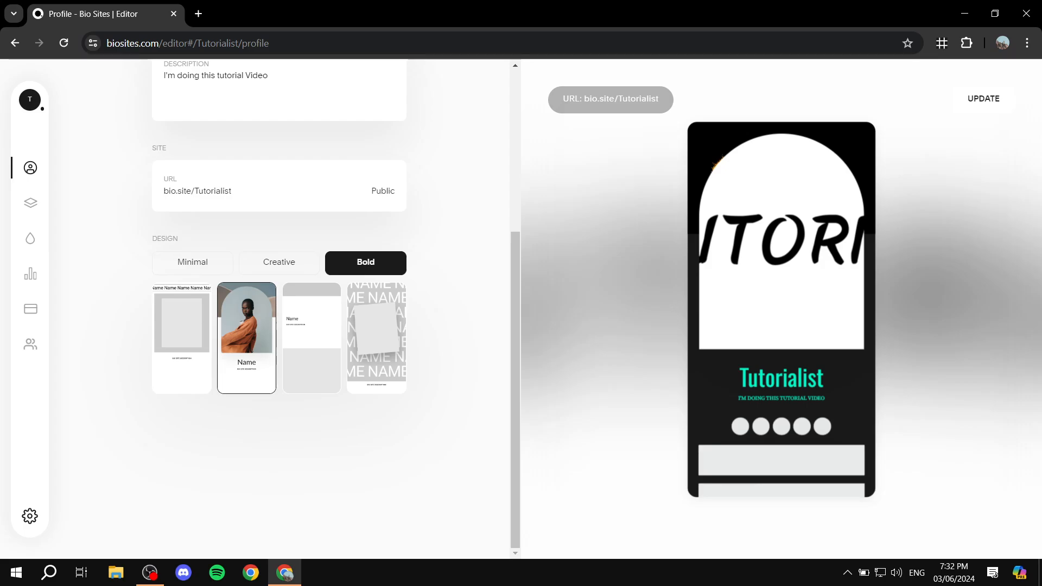
left_click(312, 338)
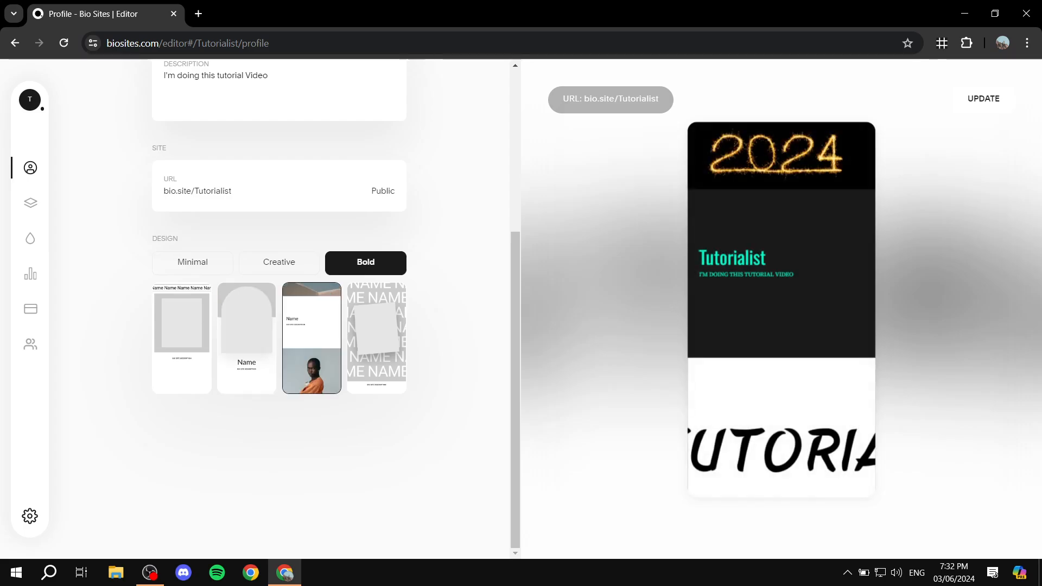
left_click(377, 338)
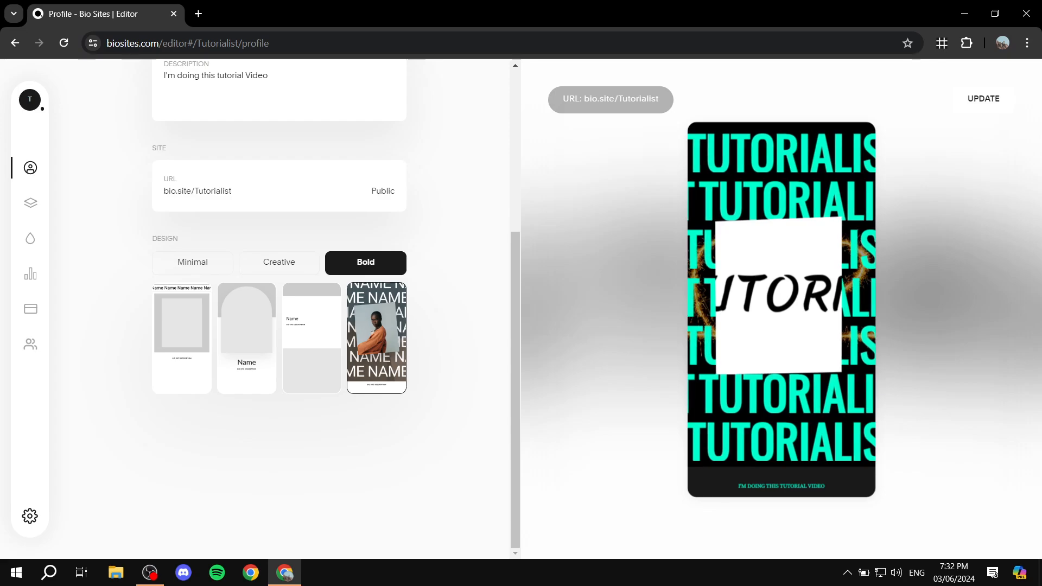
left_click(182, 338)
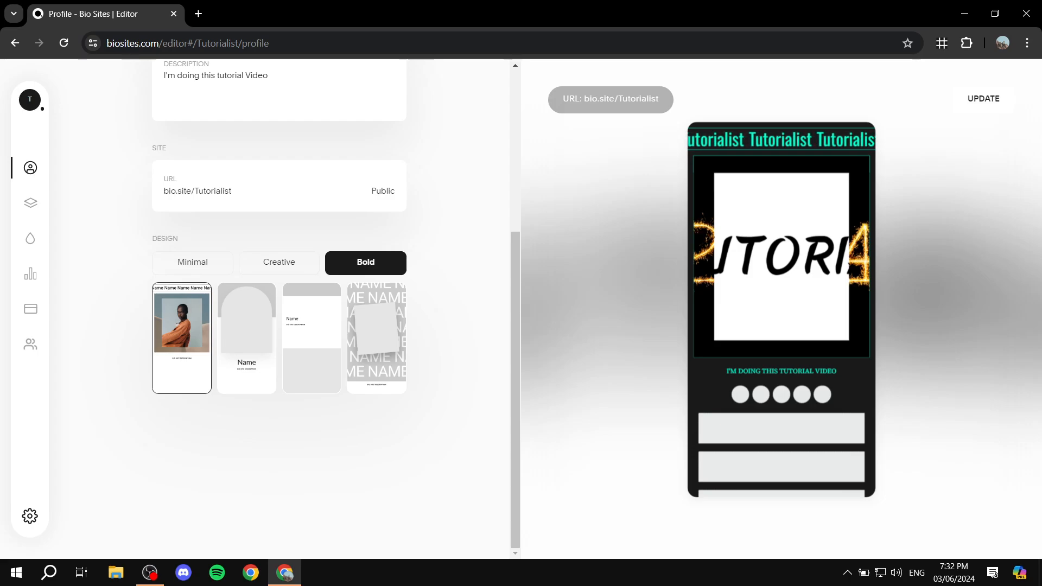
- Try the four Creative profile designs: bubble-framed portrait, image carousel, stacked windows, and the image row over the cover
left_click(279, 263)
left_click(312, 338)
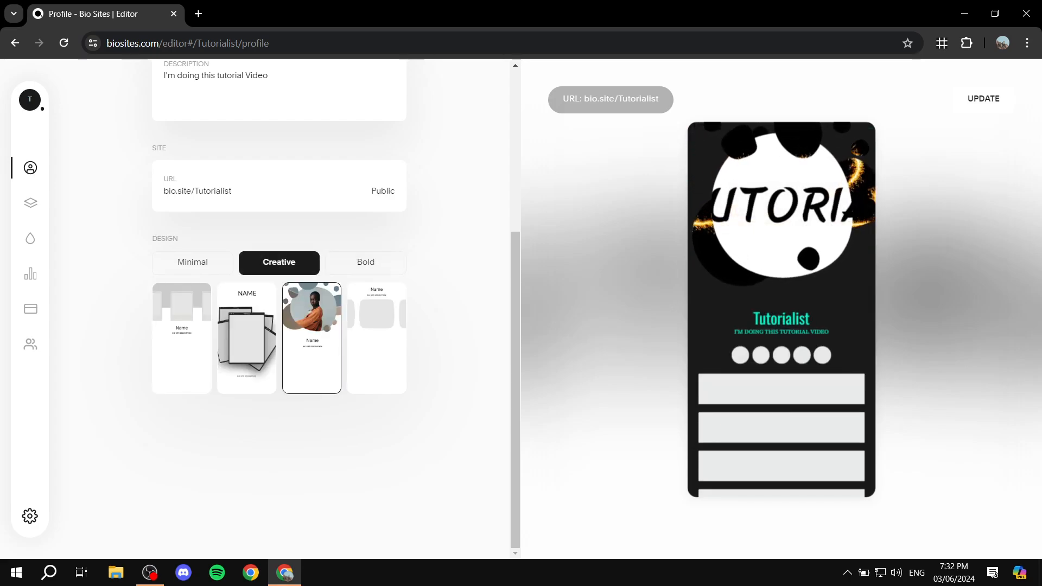
left_click(376, 337)
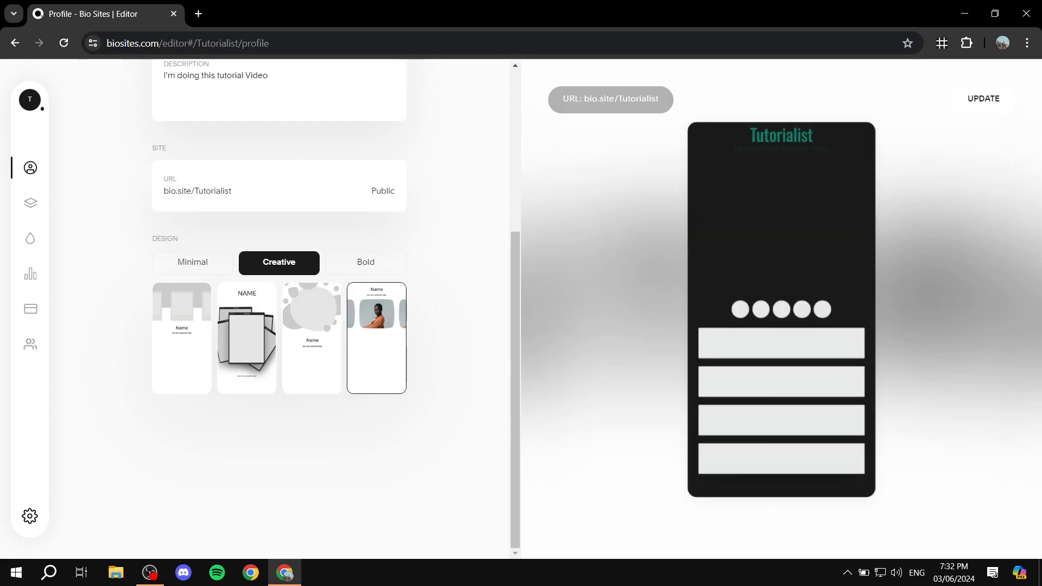
left_click(246, 337)
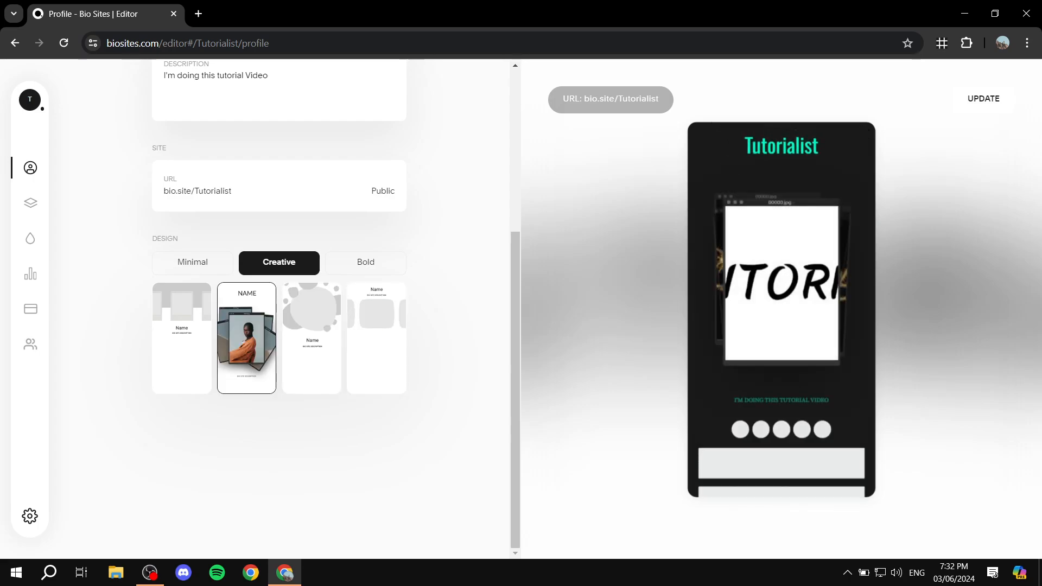
left_click(182, 337)
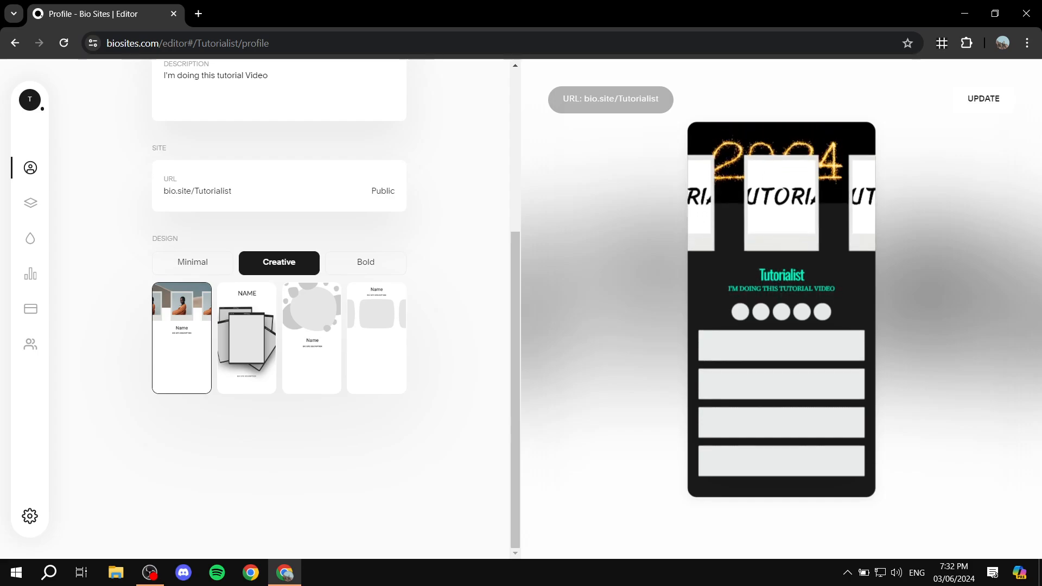
- Compare the Minimal profile designs and apply the first one, with a curved cover image and a small round profile picture
left_click(192, 262)
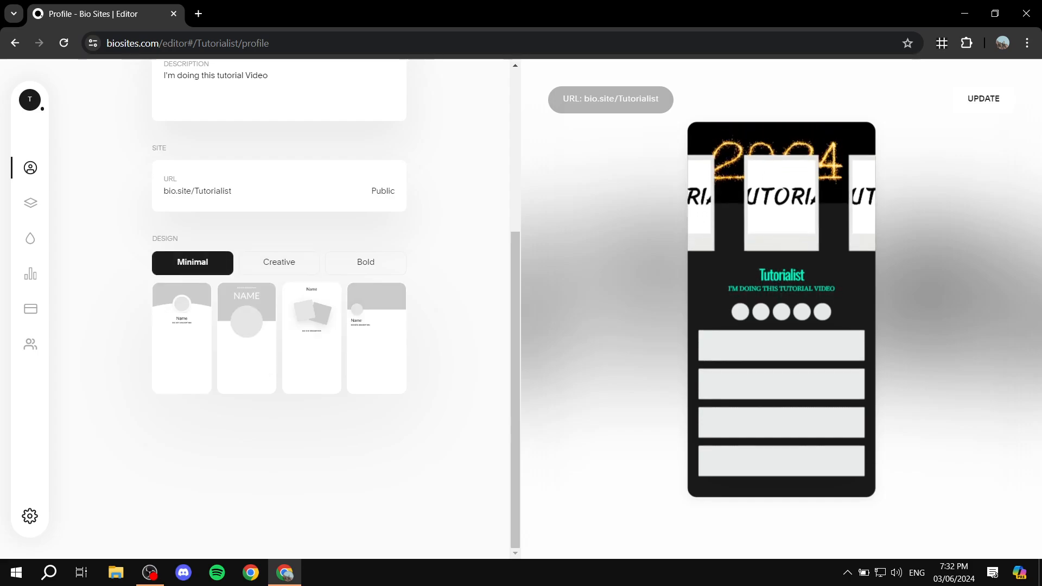
left_click(182, 337)
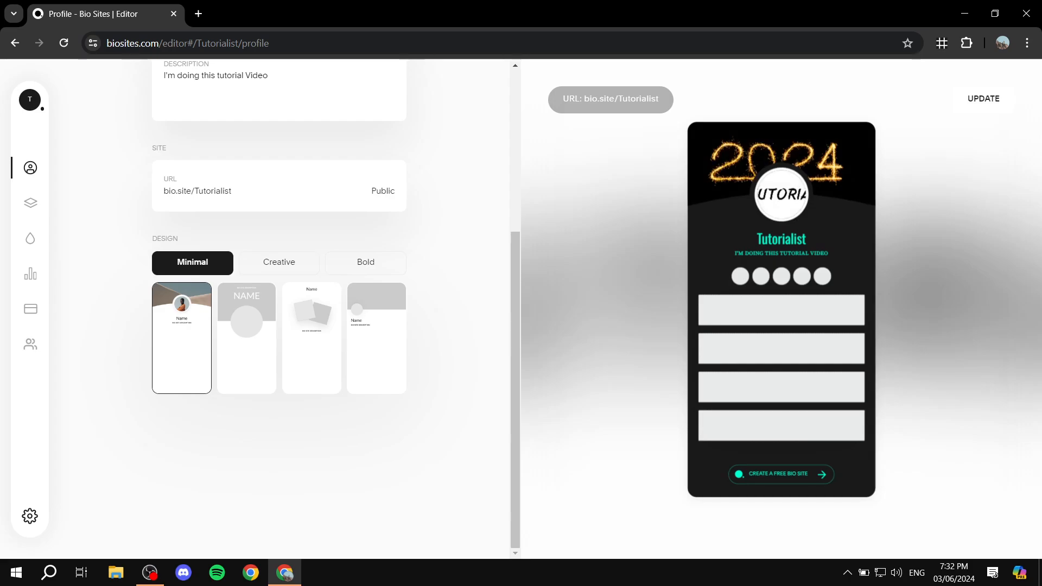
left_click(246, 337)
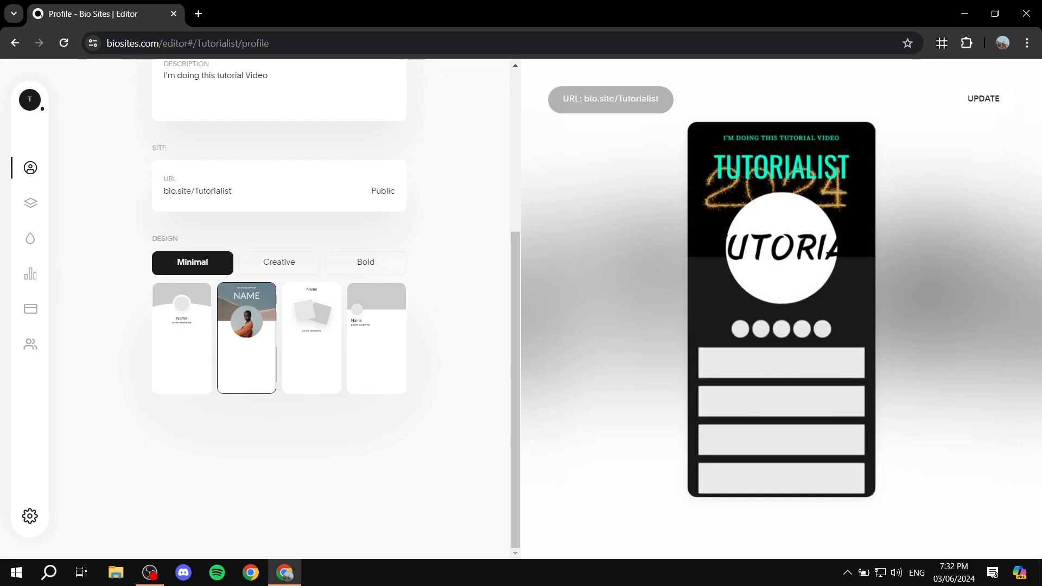
left_click(377, 337)
left_click(312, 337)
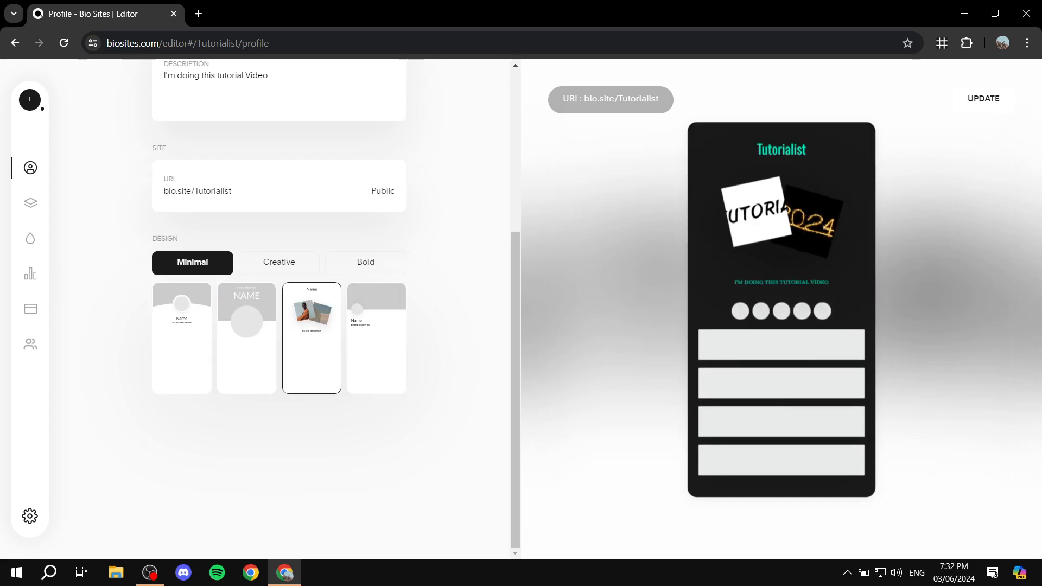
left_click(182, 338)
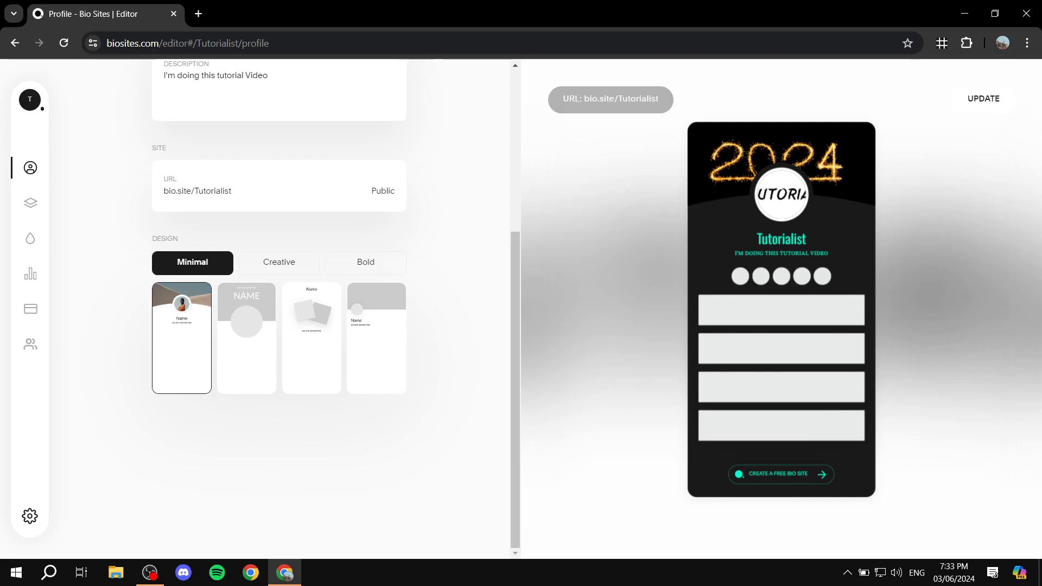
scroll(278, 304, "up", 5)
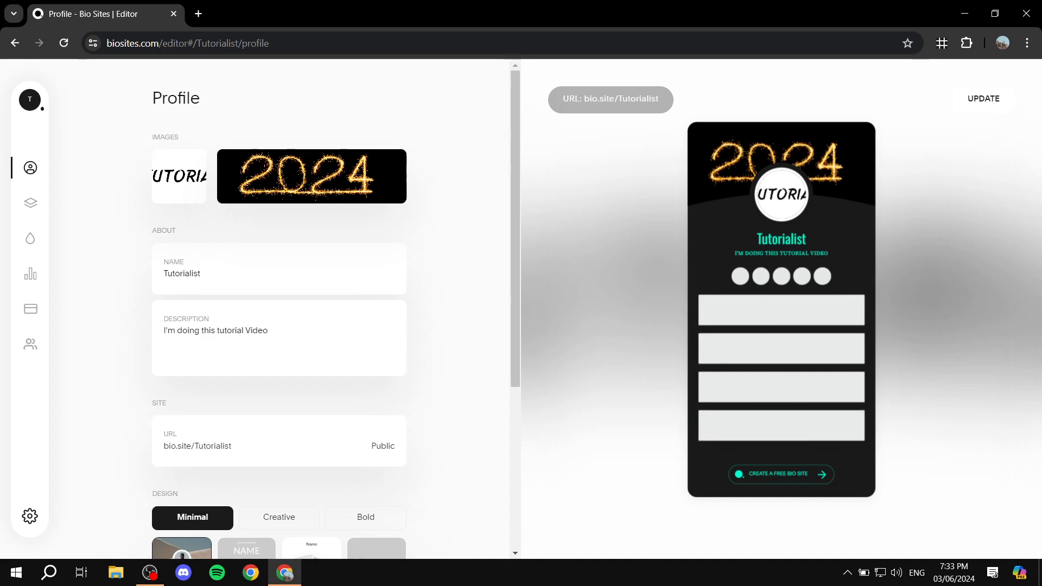
scroll(279, 304, "down", 5)
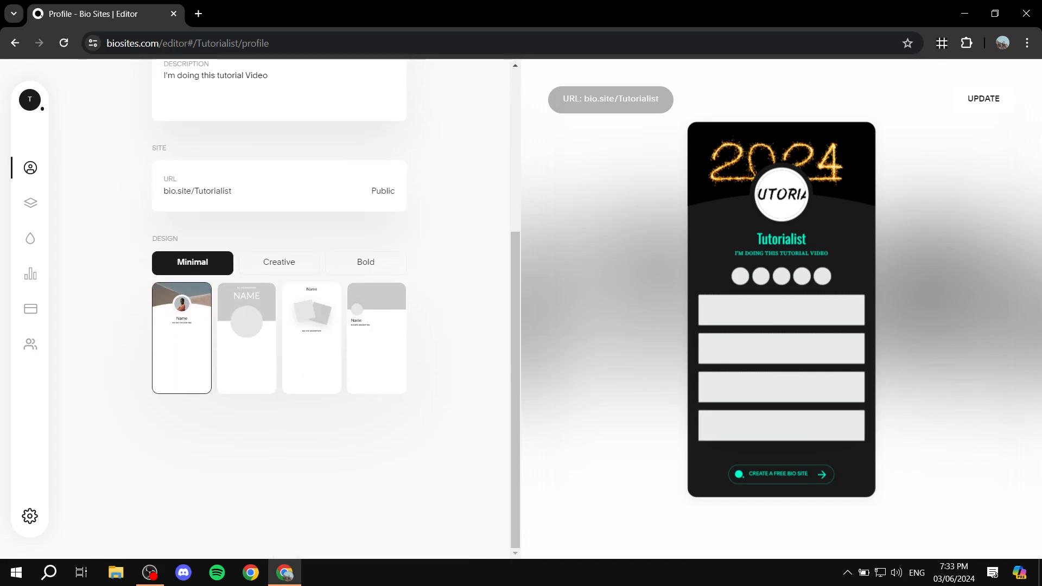
- Add X, Instagram and Discord entries to the Social section, leaving their handles empty, and return to the section list
left_click(30, 202)
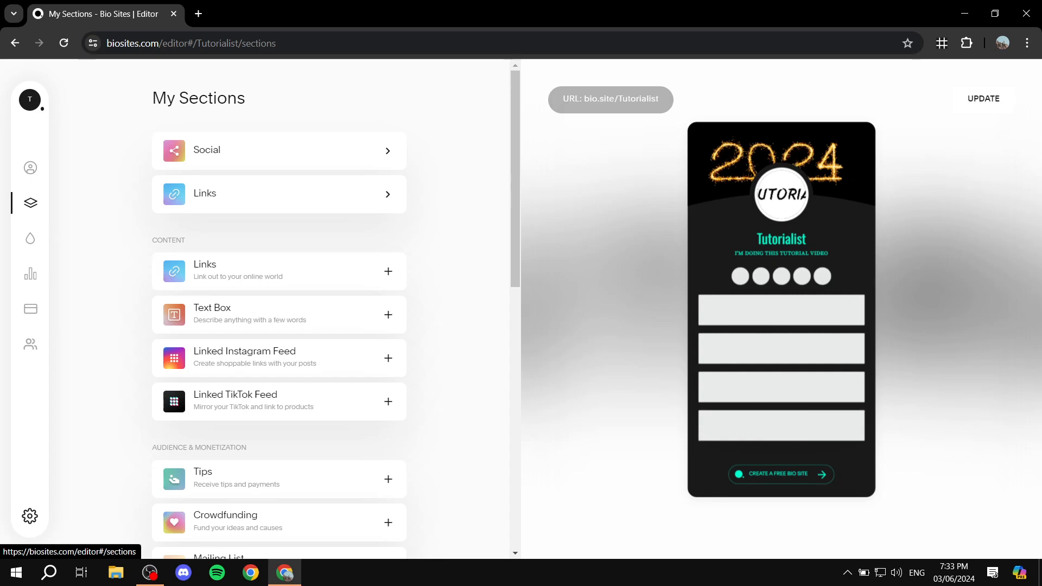
left_click(244, 150)
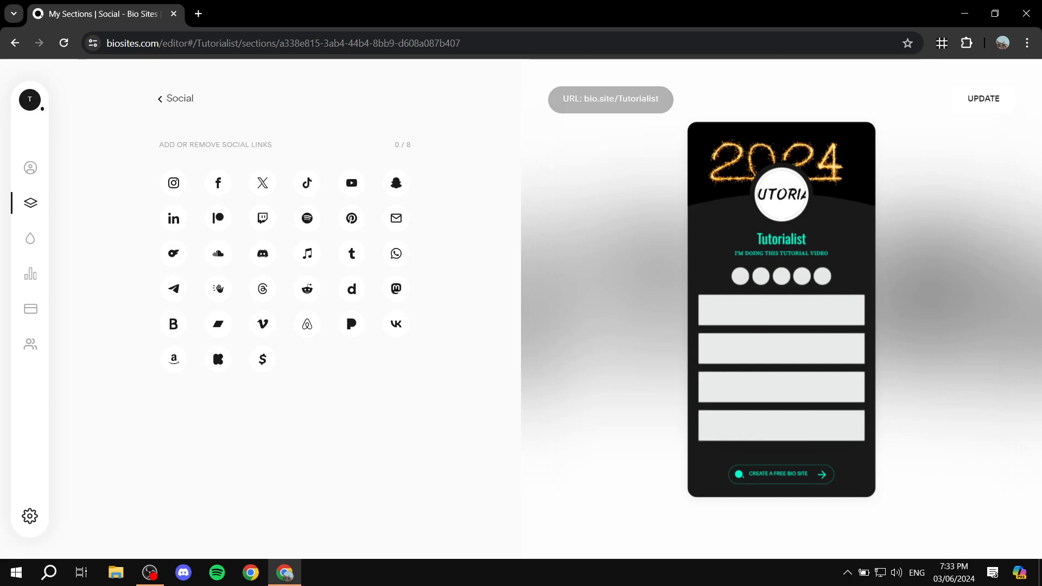
left_click(263, 183)
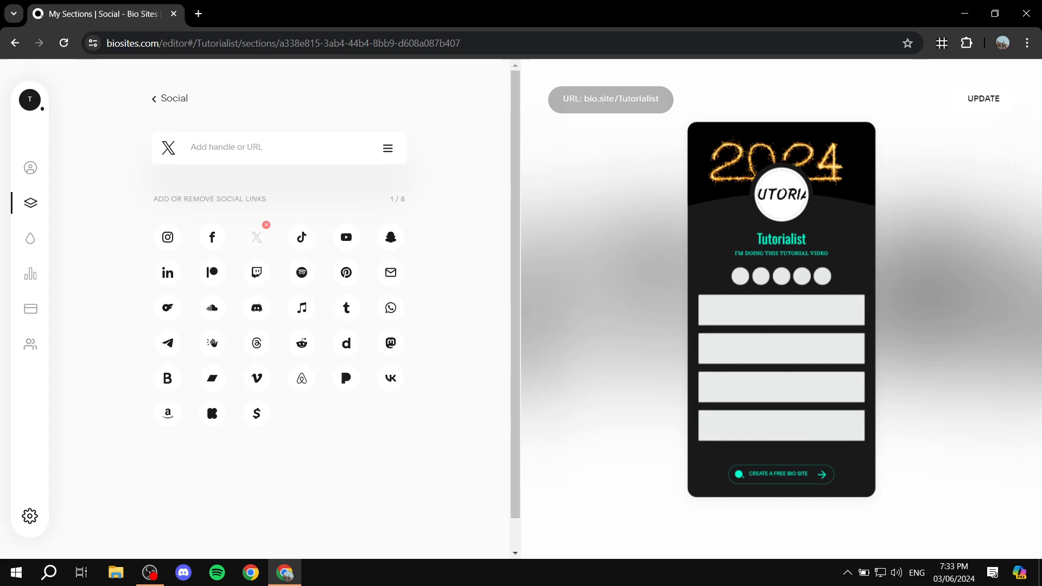
left_click(167, 237)
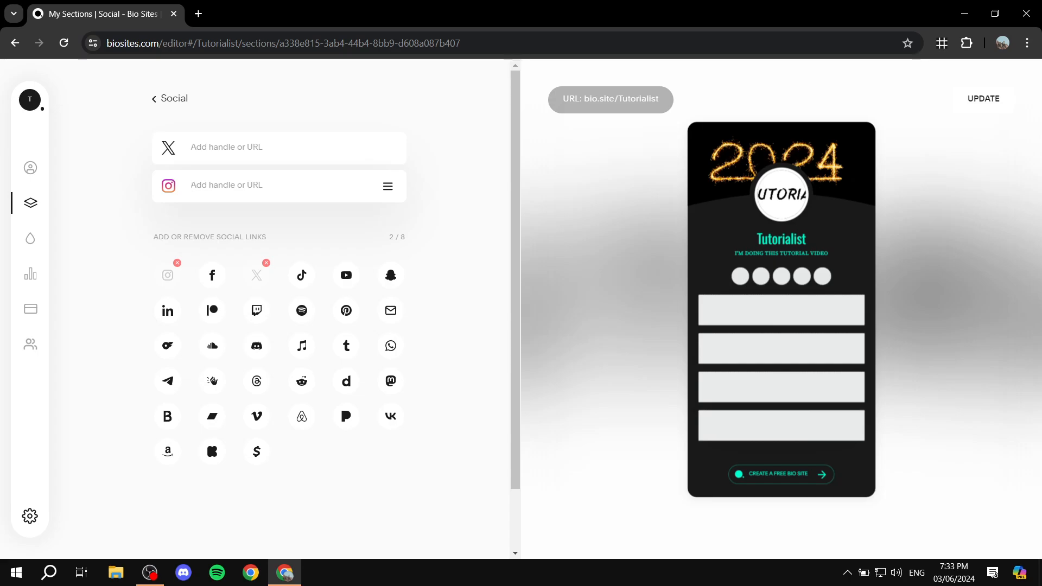
left_click(257, 345)
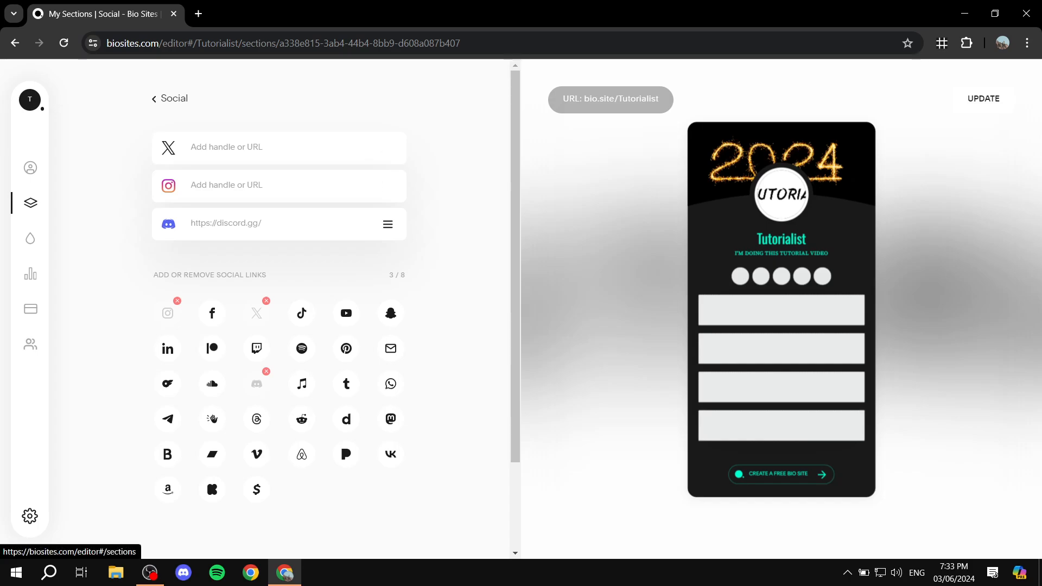
left_click(170, 99)
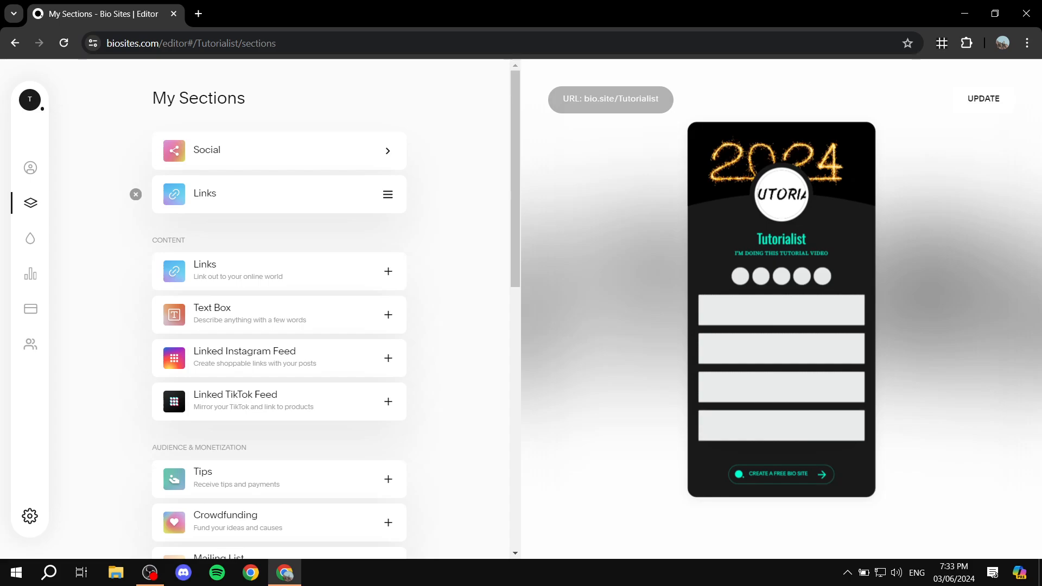
- Look through the Buttons, Cards and Advanced designs of the existing Links section, leaving its design as it is
left_click(261, 195)
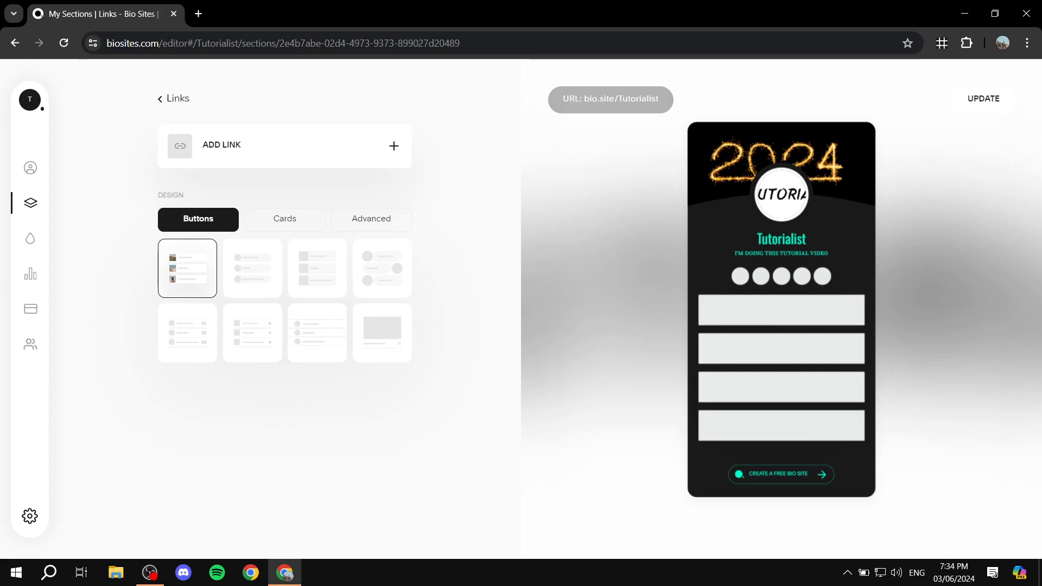
left_click(285, 219)
left_click(371, 219)
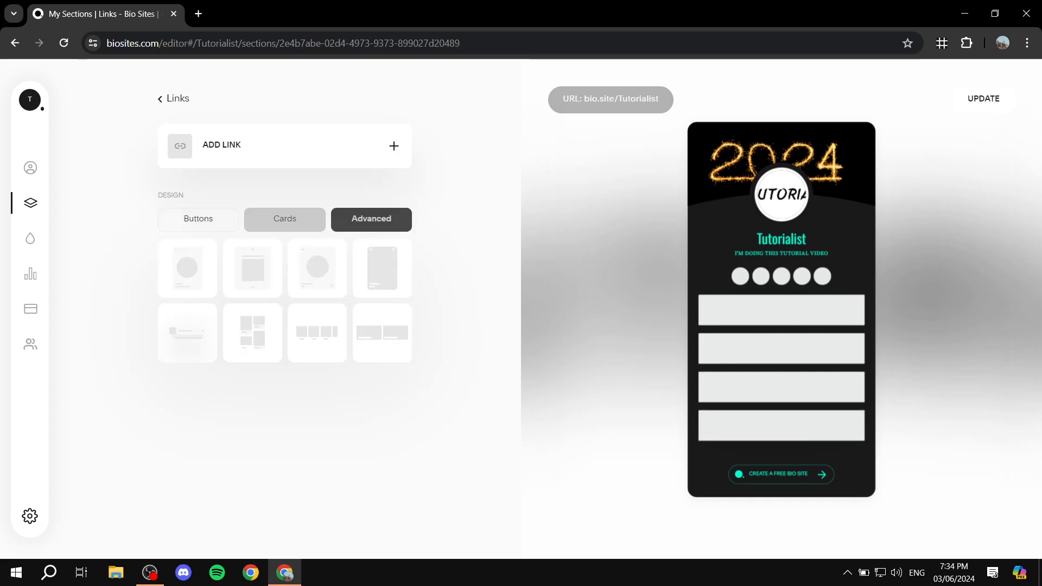
left_click(198, 219)
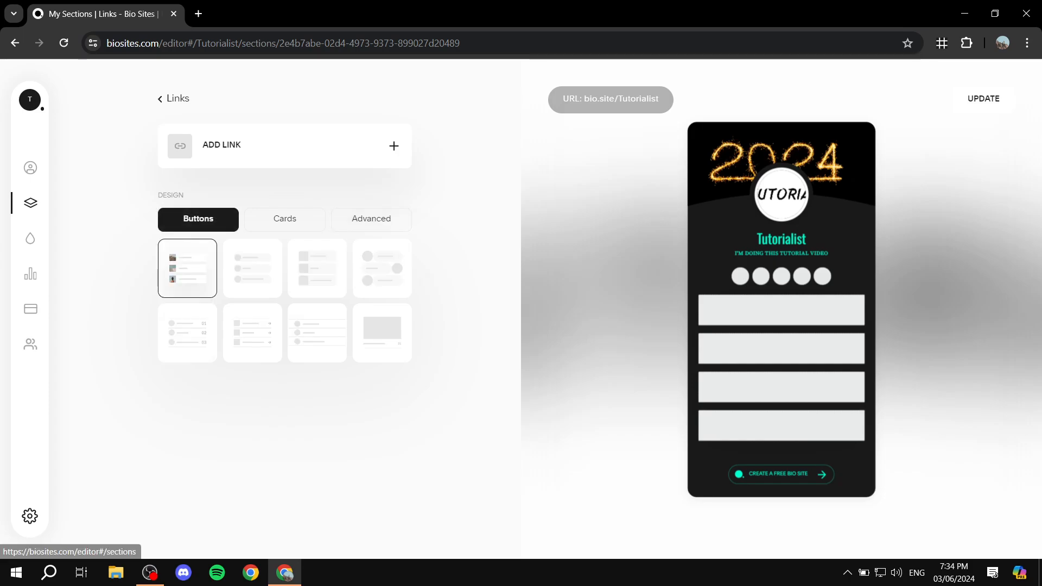
left_click(173, 99)
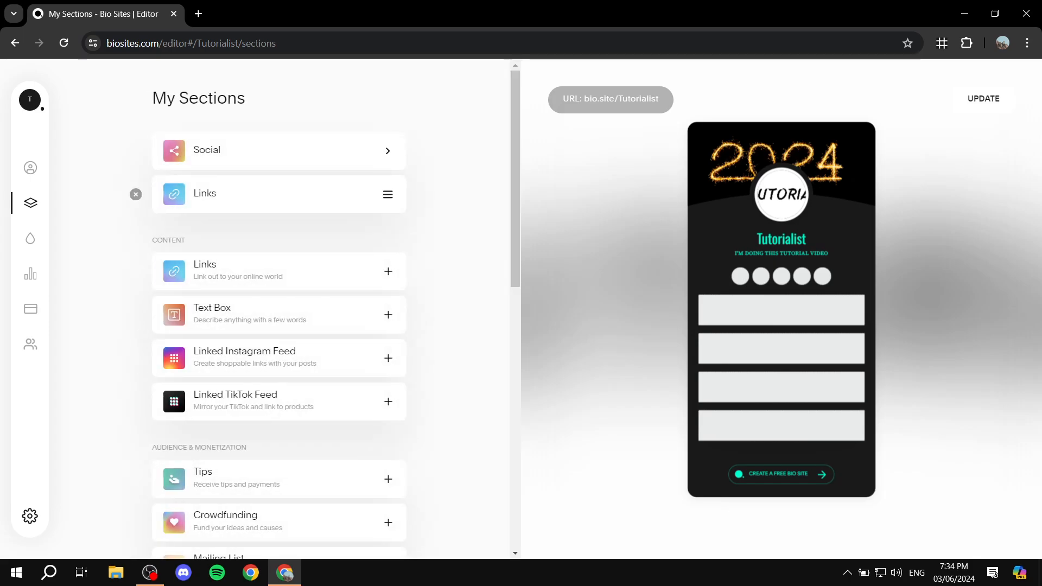
- Review the section types that can be added, from content and monetization to music, video and posts
scroll(326, 208, "down", 5)
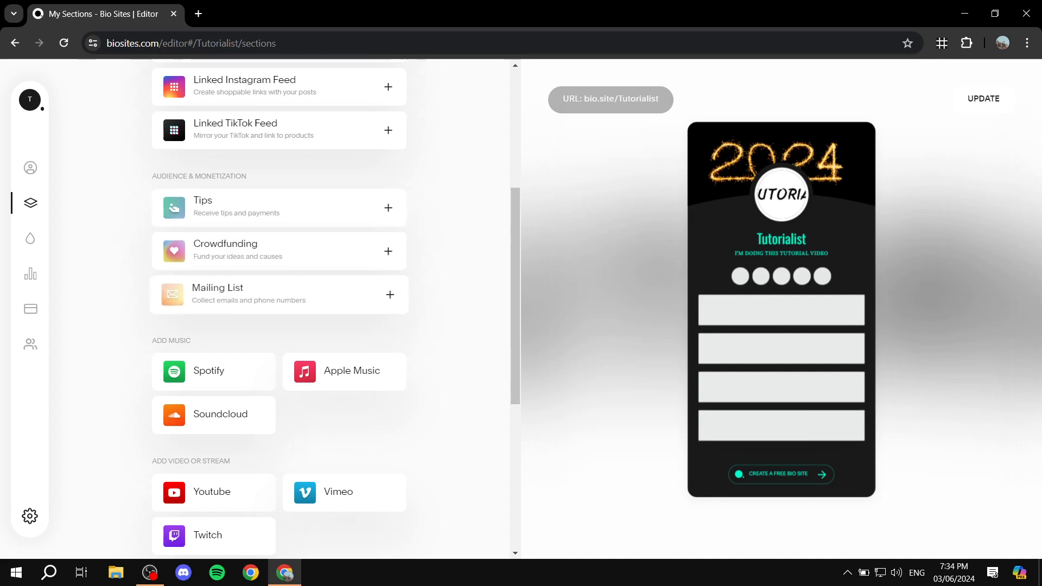
scroll(214, 356, "down", 2)
scroll(214, 356, "down", 3)
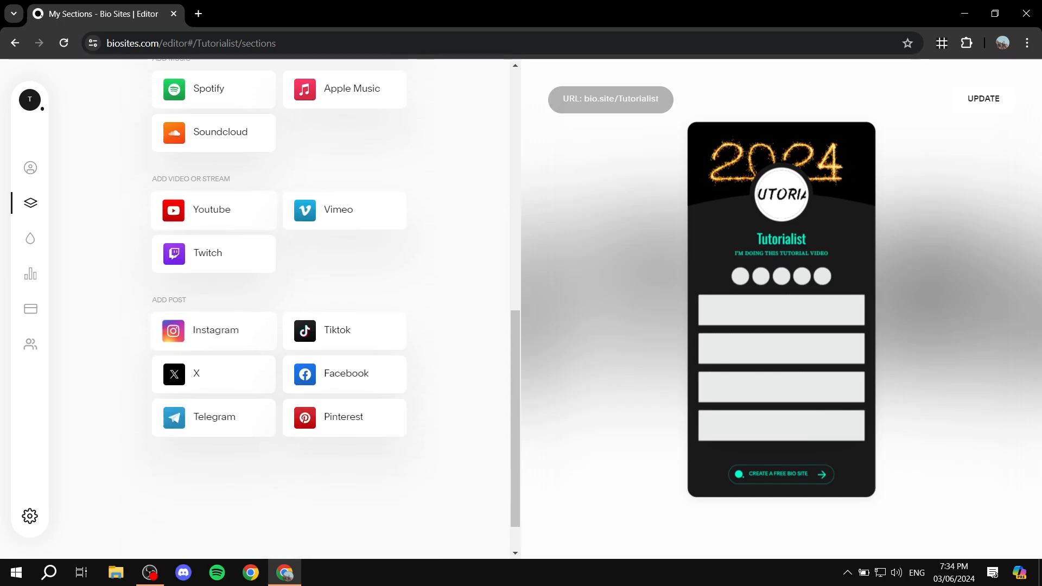
scroll(215, 413, "up", 8)
scroll(214, 428, "up", 1)
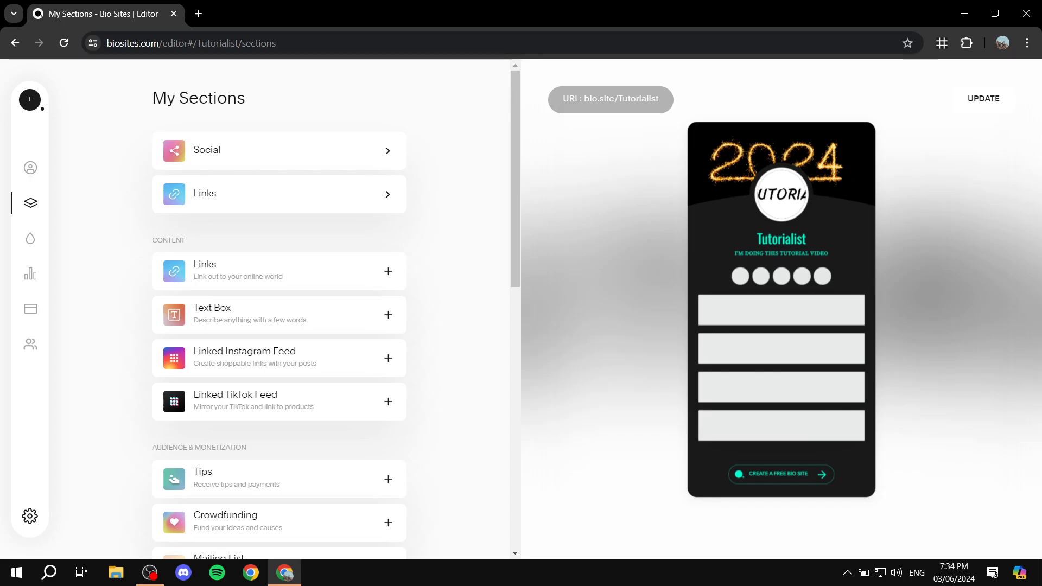
- Try the Light style themes, including Stockholm, Brussels, Phoenix, Berlin, Seoul, Paris, San Diego and Dublin
left_click(30, 238)
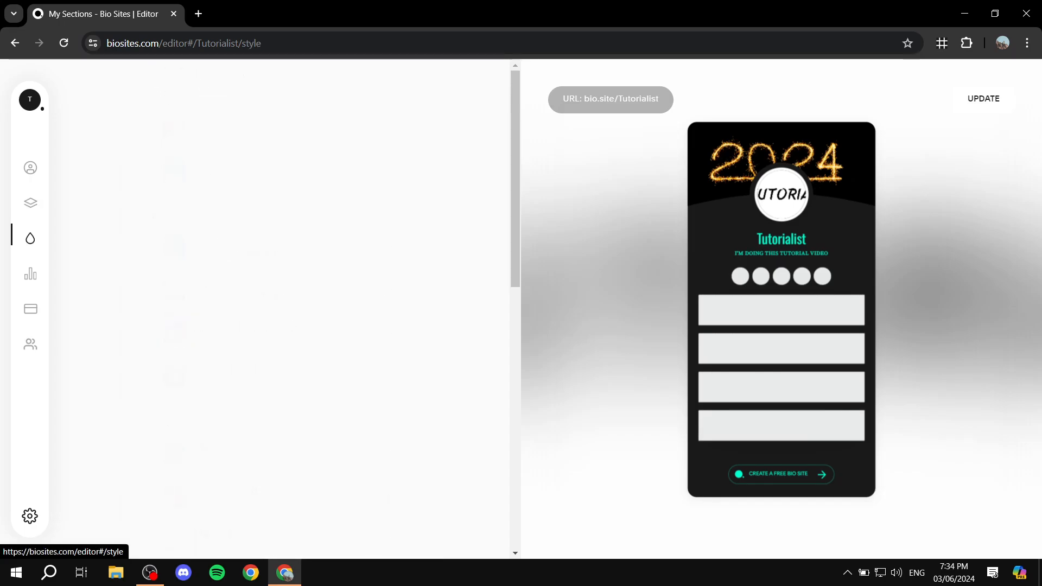
left_click(279, 211)
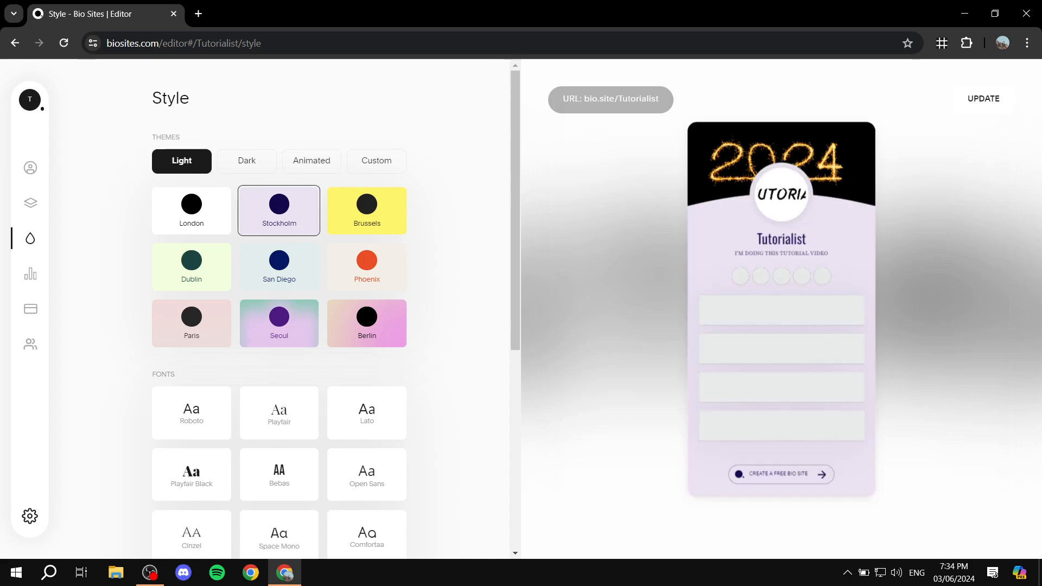
left_click(366, 211)
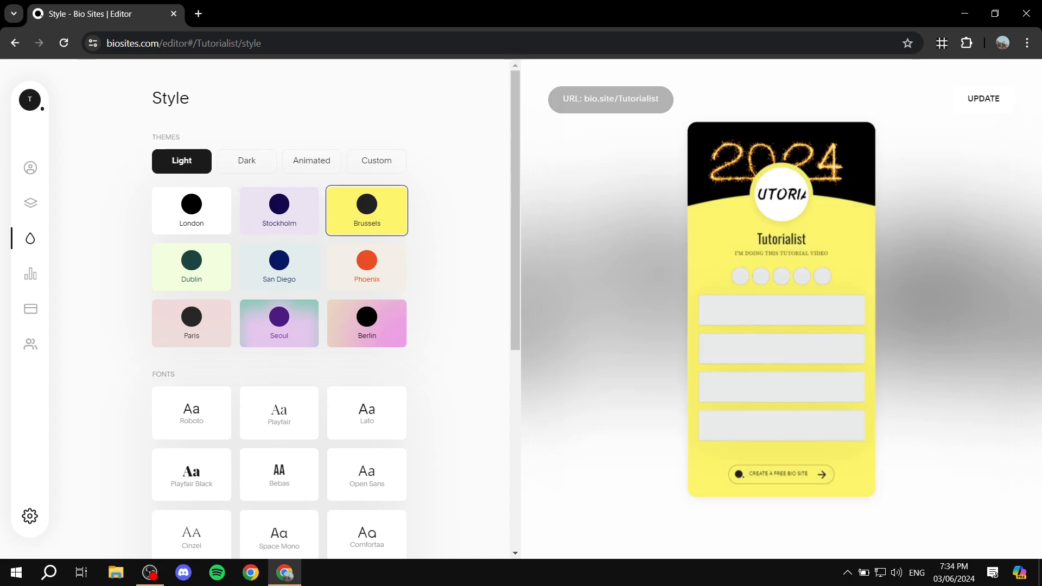
left_click(367, 267)
left_click(367, 324)
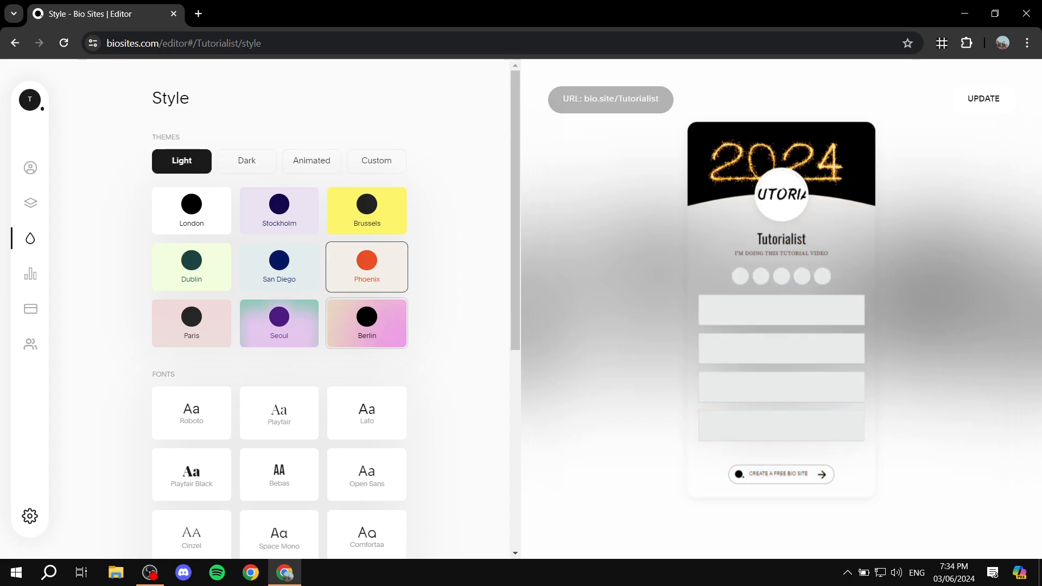
left_click(279, 324)
left_click(191, 323)
left_click(279, 323)
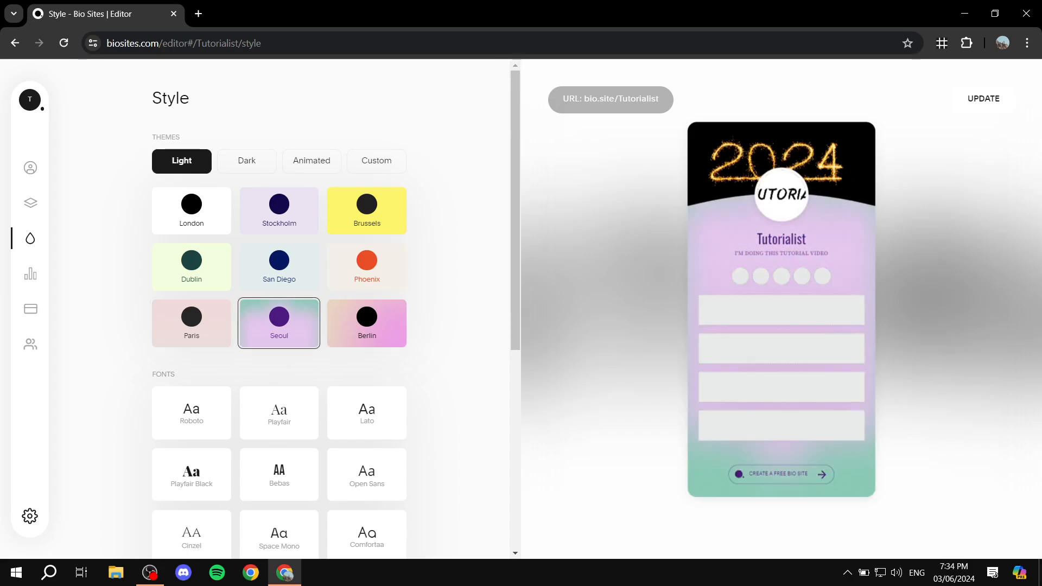
left_click(278, 267)
left_click(192, 267)
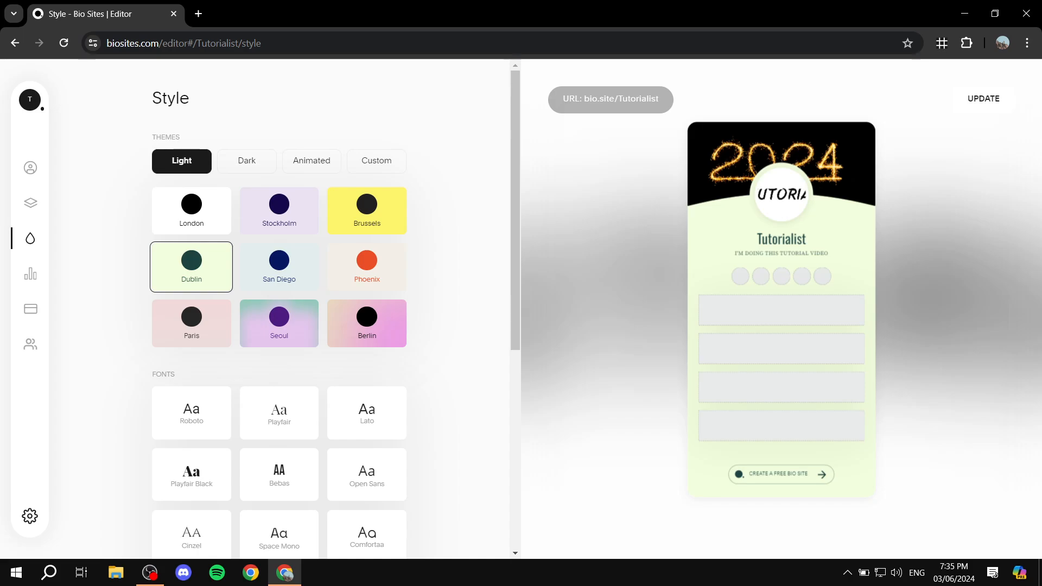
- Try the Dark style themes Sao Paulo, Vancouver, New York, Lisbon, Melbourne, Capetown and Copenhagen
left_click(247, 161)
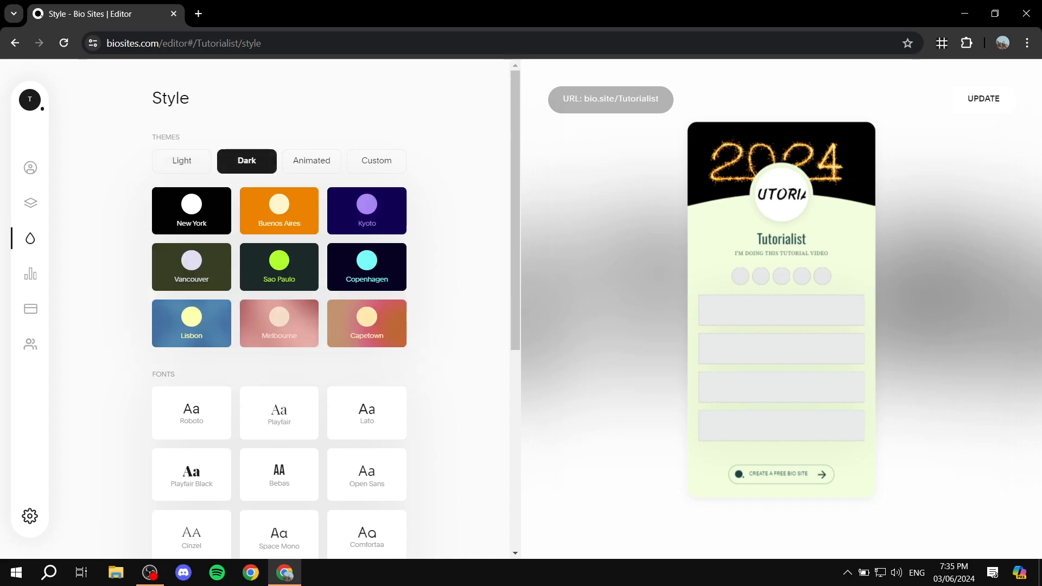
left_click(279, 267)
left_click(191, 267)
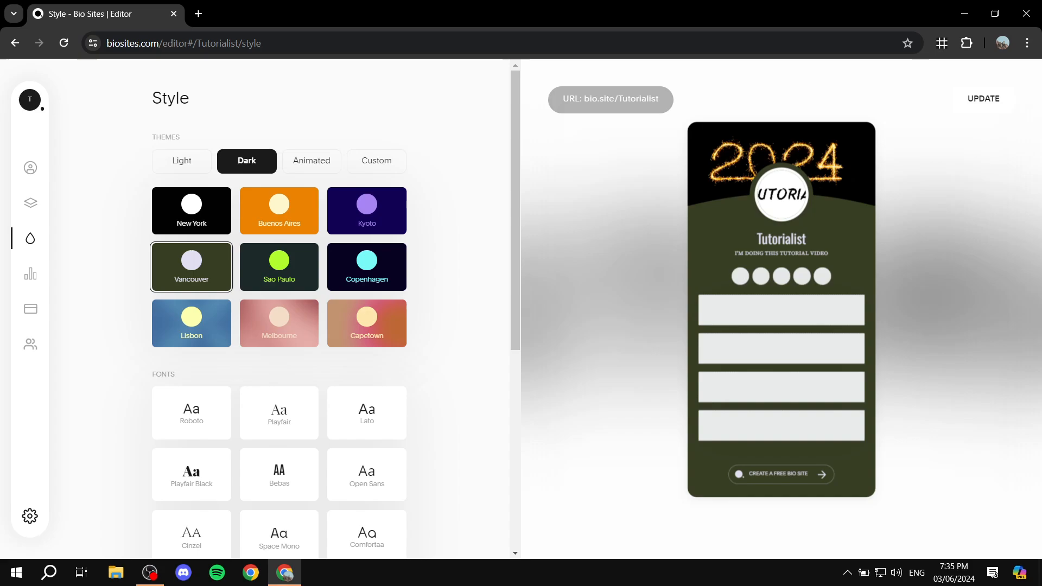
left_click(192, 211)
left_click(192, 323)
left_click(279, 323)
left_click(367, 323)
left_click(367, 267)
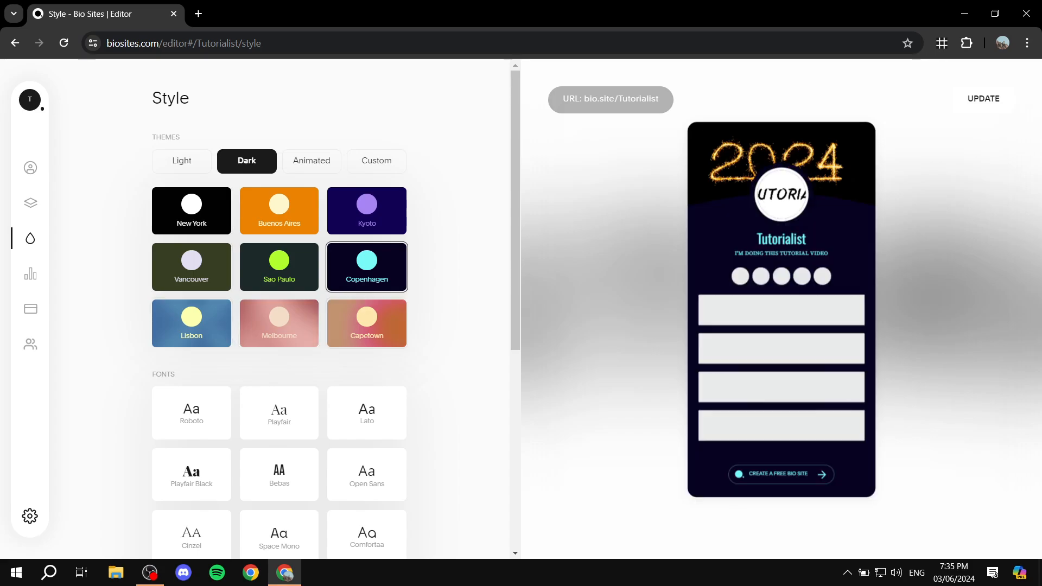
- Compare the New York, Kyoto, Copenhagen and Sao Paulo dark themes and apply the Capetown theme
left_click(191, 211)
left_click(367, 211)
left_click(366, 266)
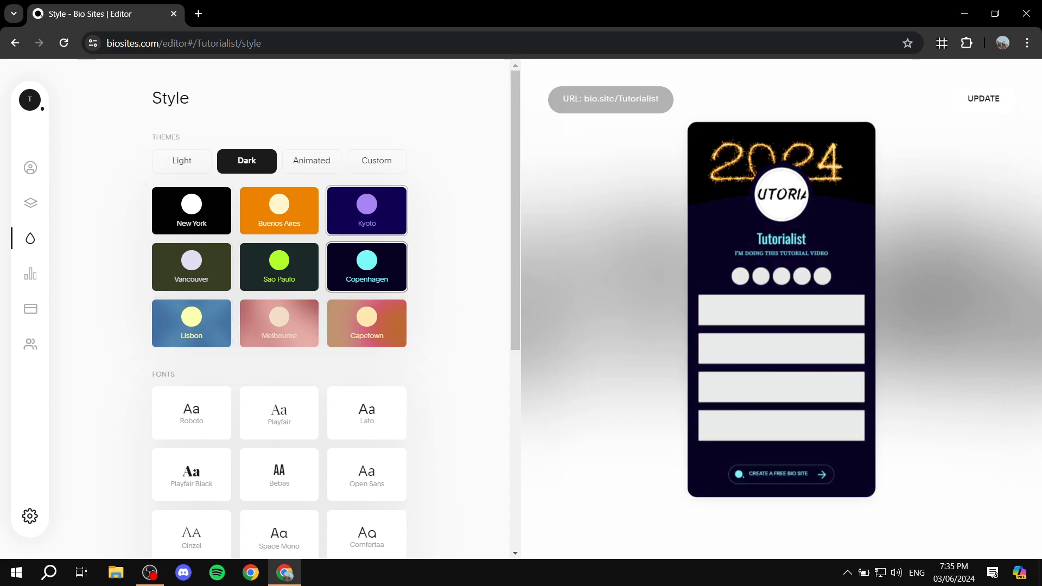
left_click(279, 267)
left_click(367, 323)
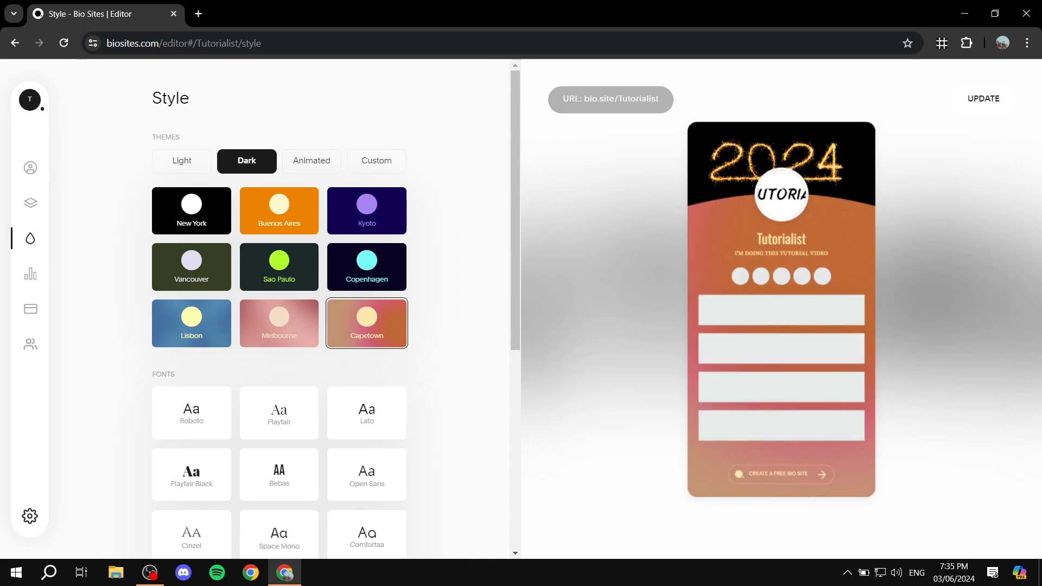
- Try the Animated style themes Manila, Mumbai, Maldives and Oslo
left_click(312, 161)
left_click(279, 267)
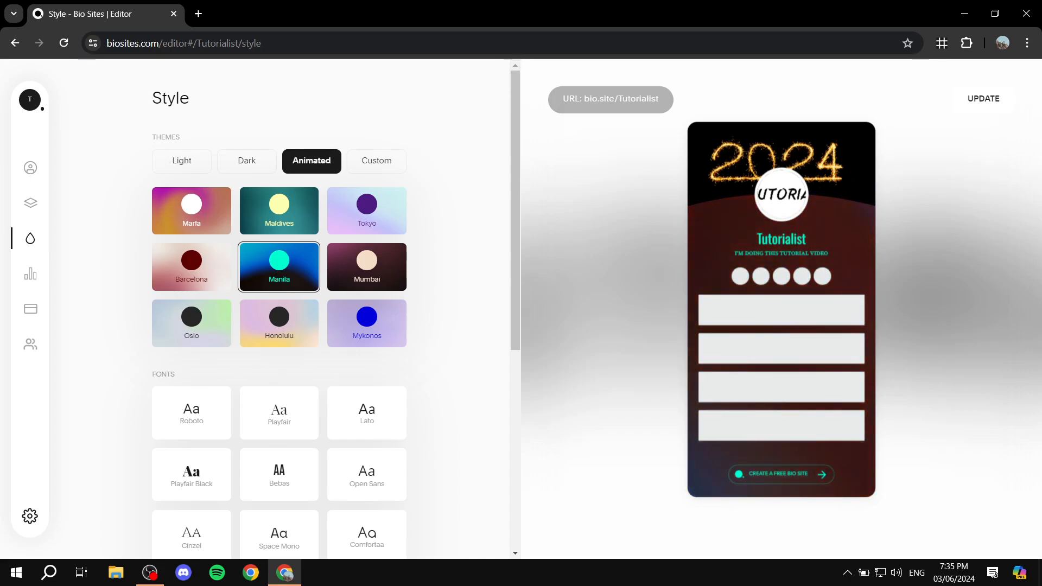
left_click(367, 267)
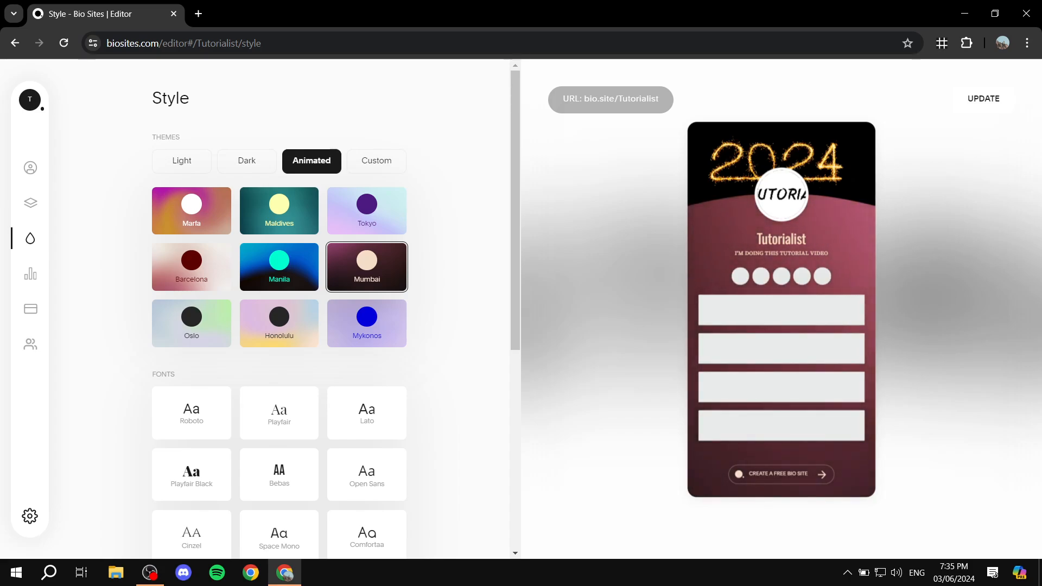
left_click(279, 210)
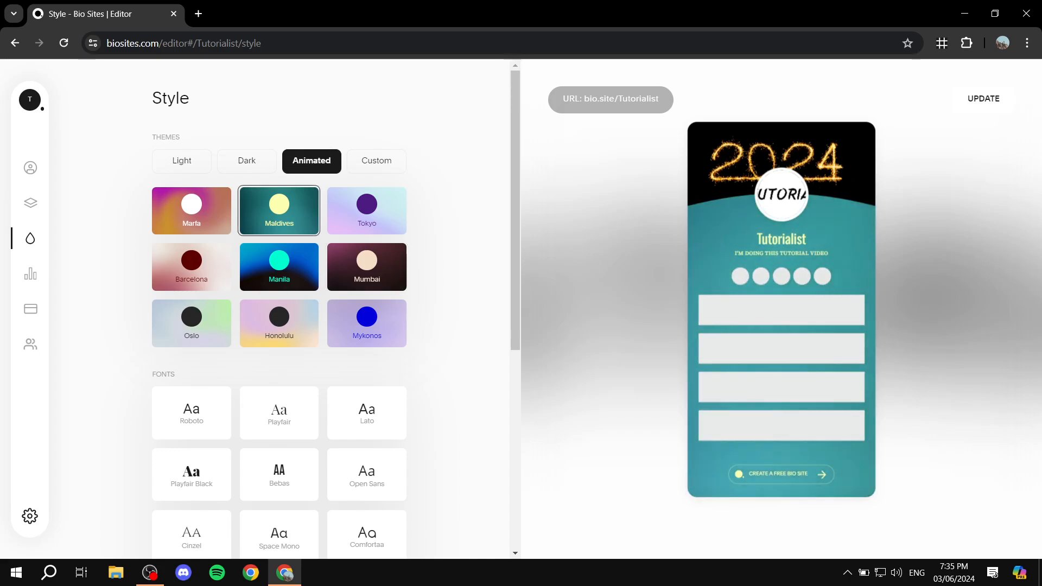
left_click(191, 323)
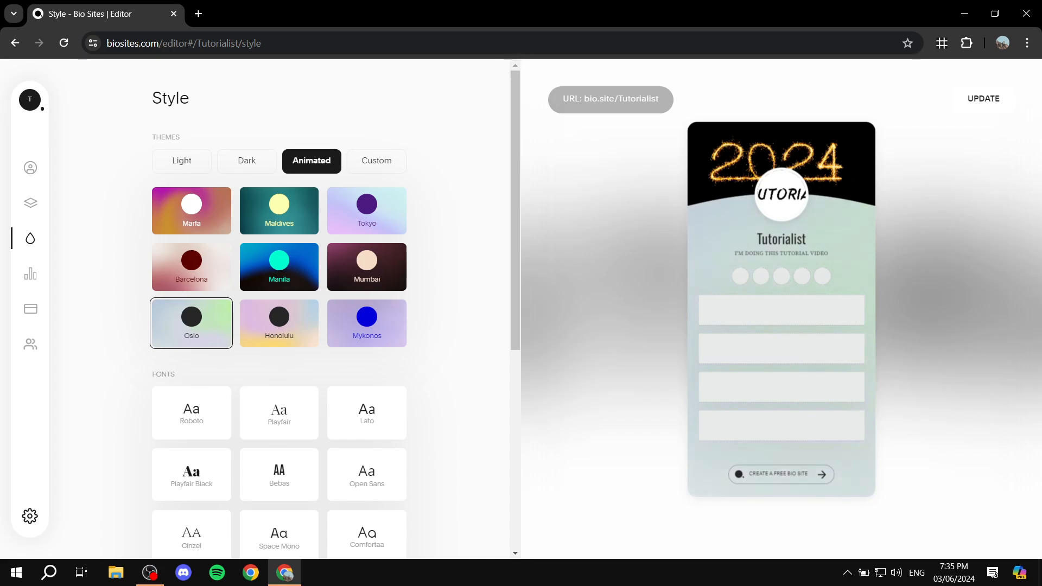
- Try animated site backgrounds in the custom theme, first the pink-and-black gradient and then the blue-and-black one
left_click(376, 161)
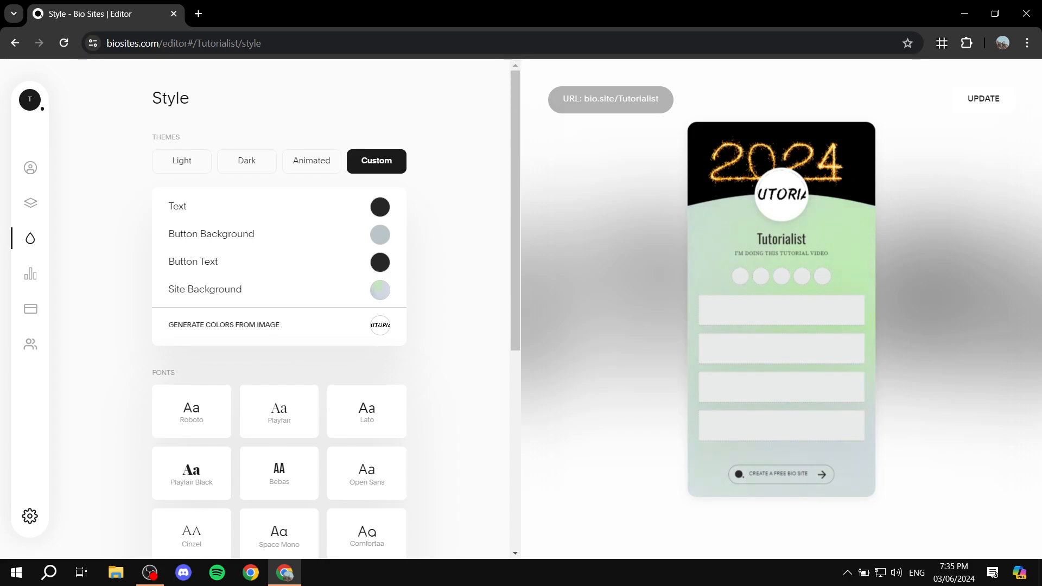
left_click(379, 289)
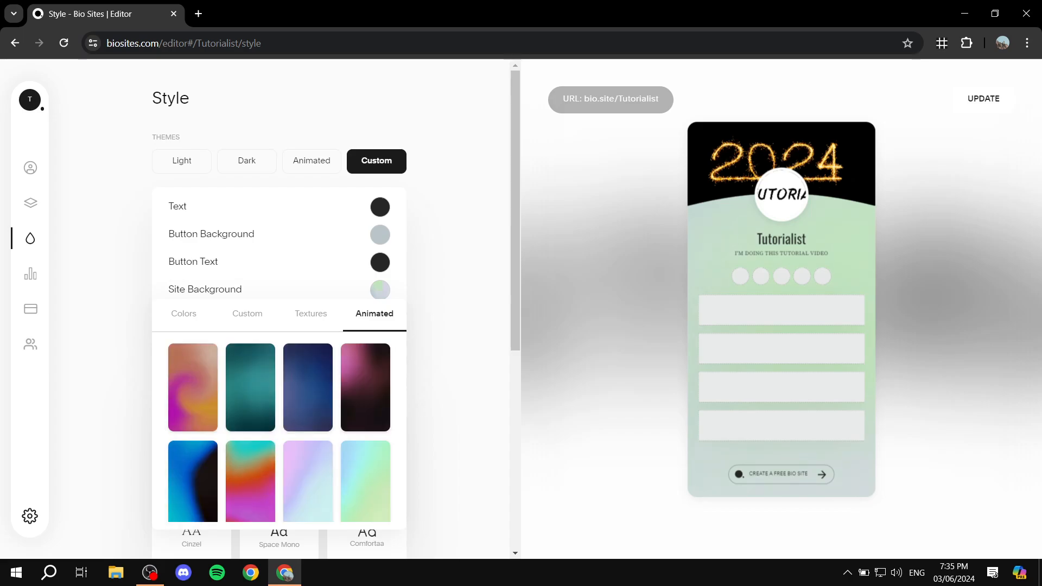
left_click(365, 387)
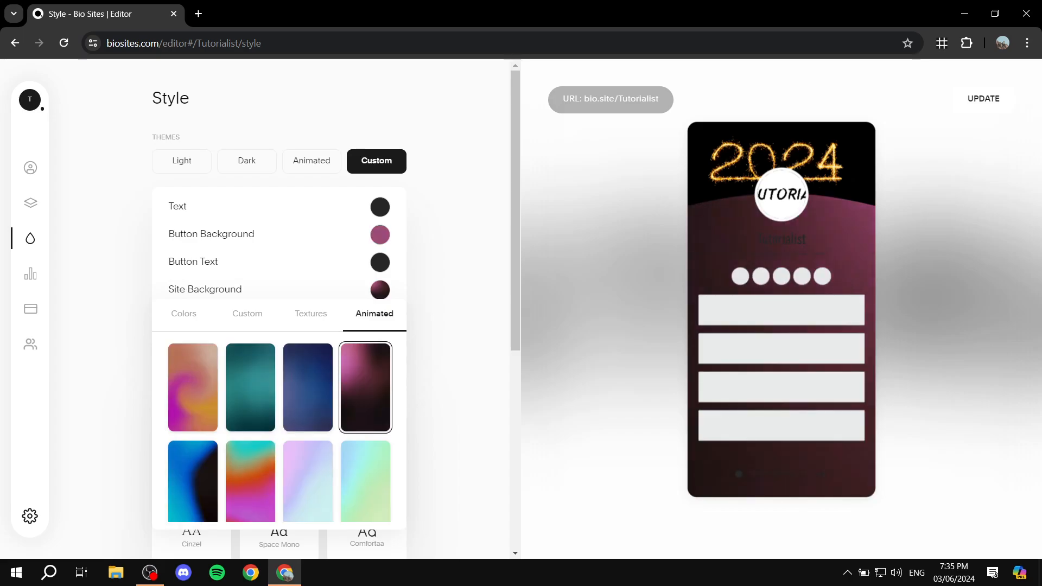
scroll(279, 423, "down", 2)
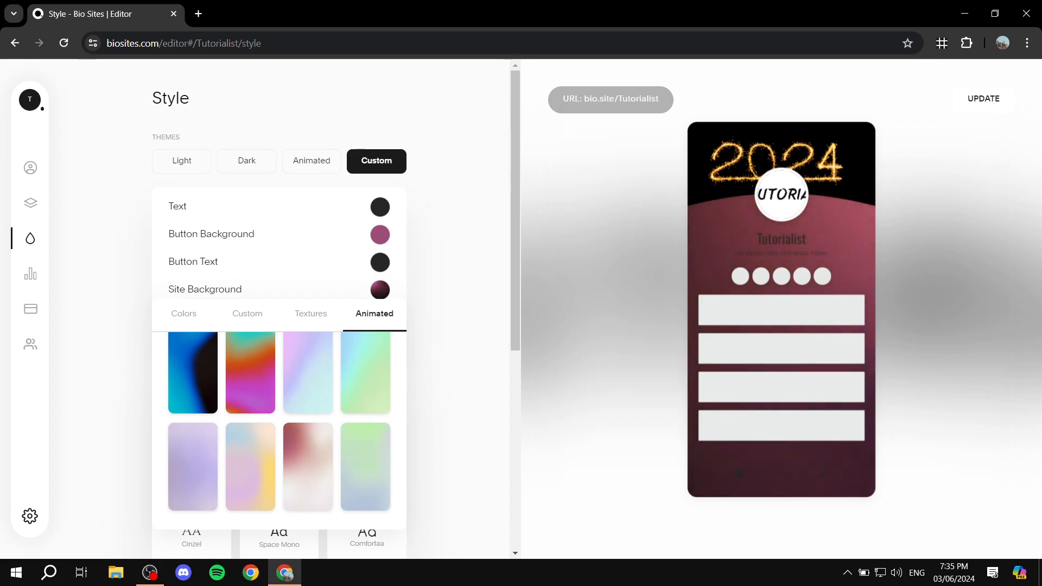
left_click(192, 372)
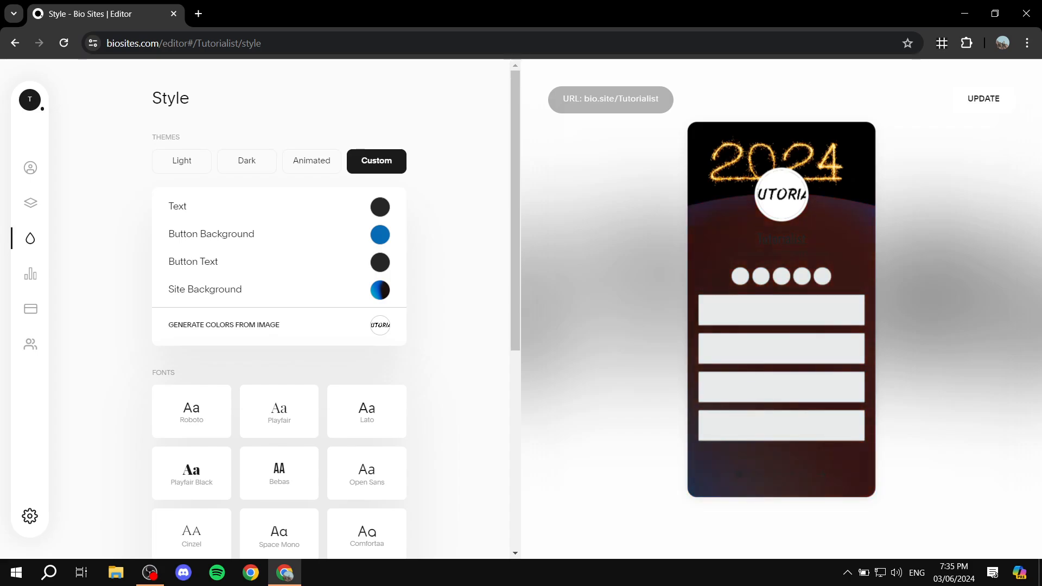
- Generate the custom theme's colors from the profile image and look through the available fonts
left_click(224, 325)
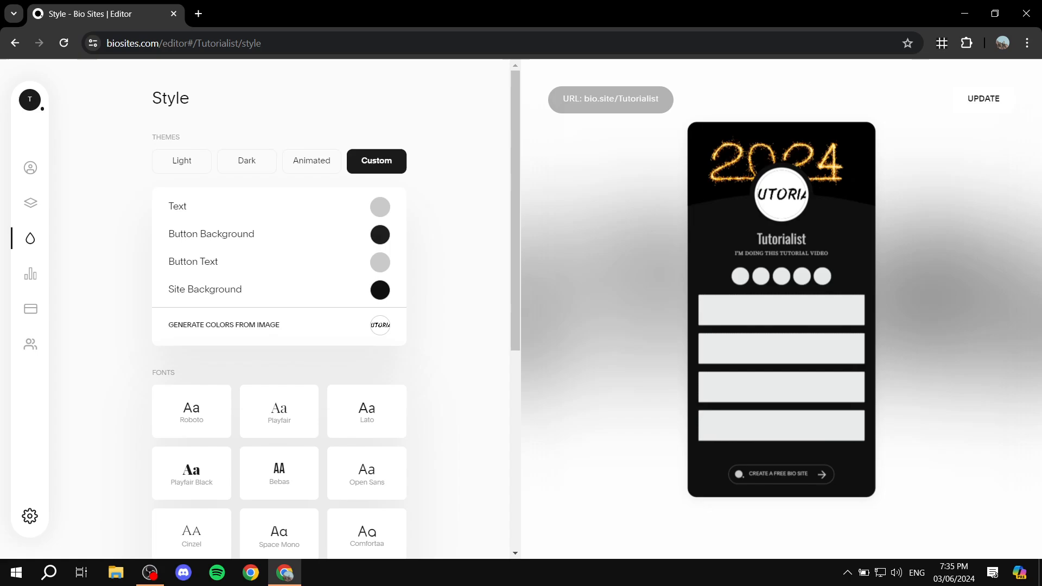
scroll(279, 309, "down", 3)
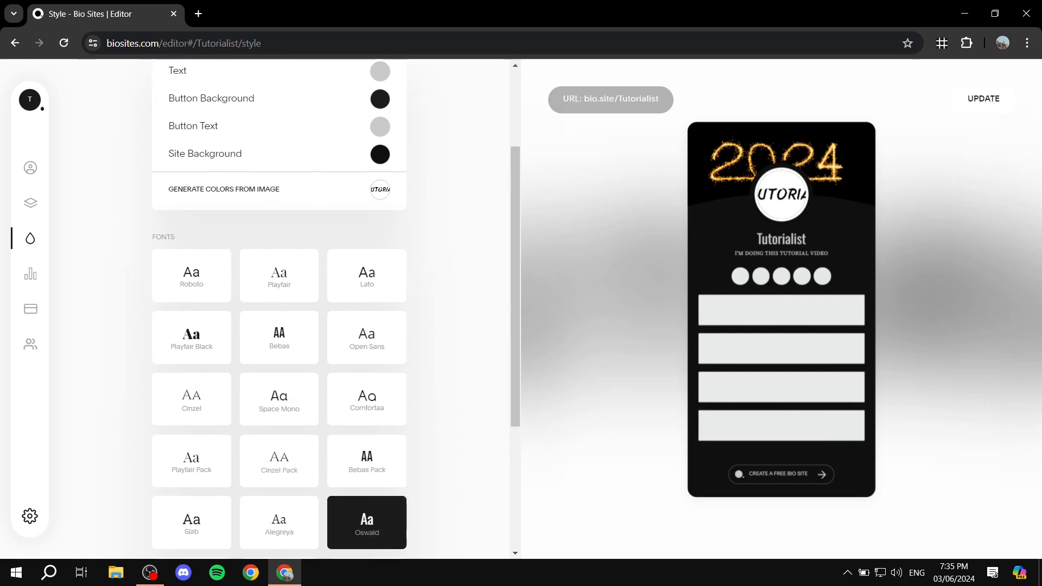
scroll(279, 309, "down", 4)
scroll(278, 309, "up", 6)
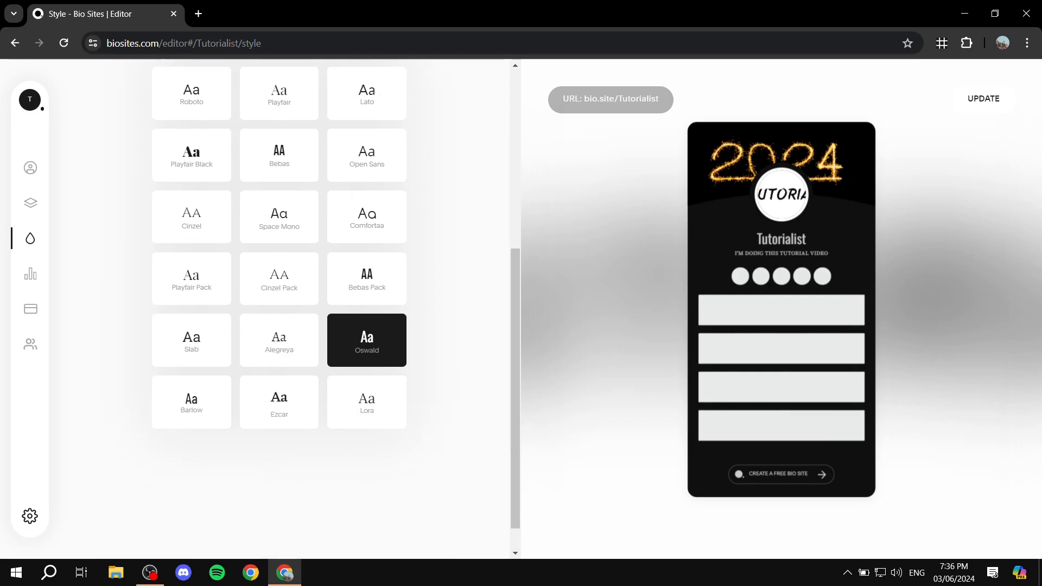
scroll(279, 309, "down", 3)
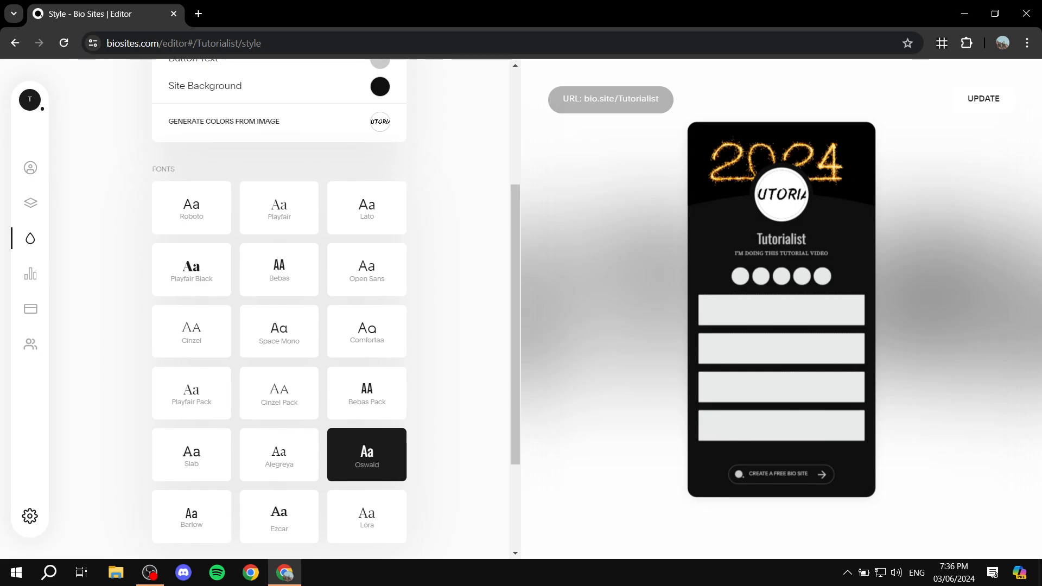
- Review the site's analytics, including views, clicks, CTR, top clicked links, social links and pixel tracking
left_click(30, 273)
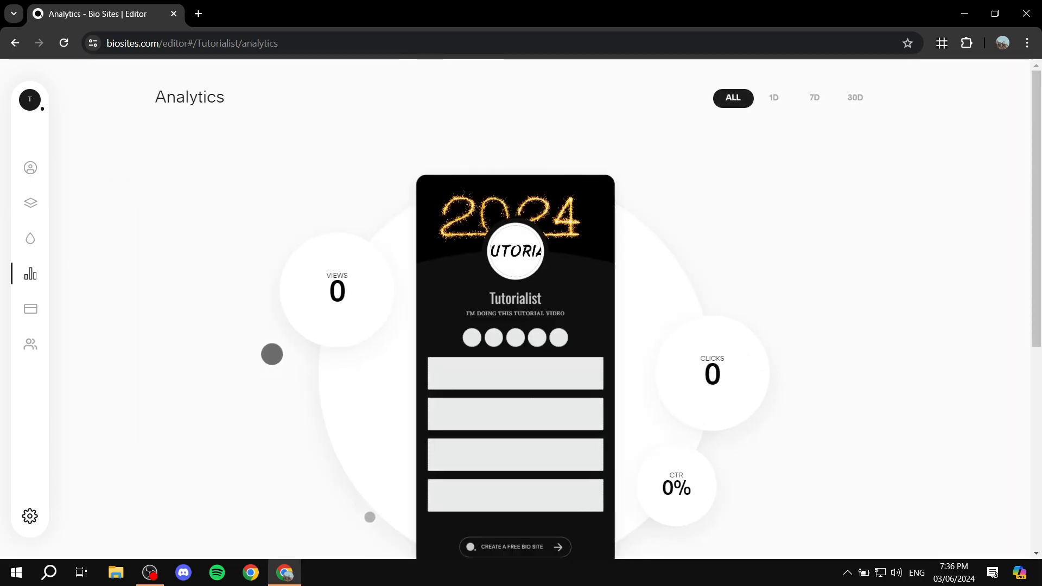
scroll(516, 310, "down", 4)
scroll(515, 309, "down", 3)
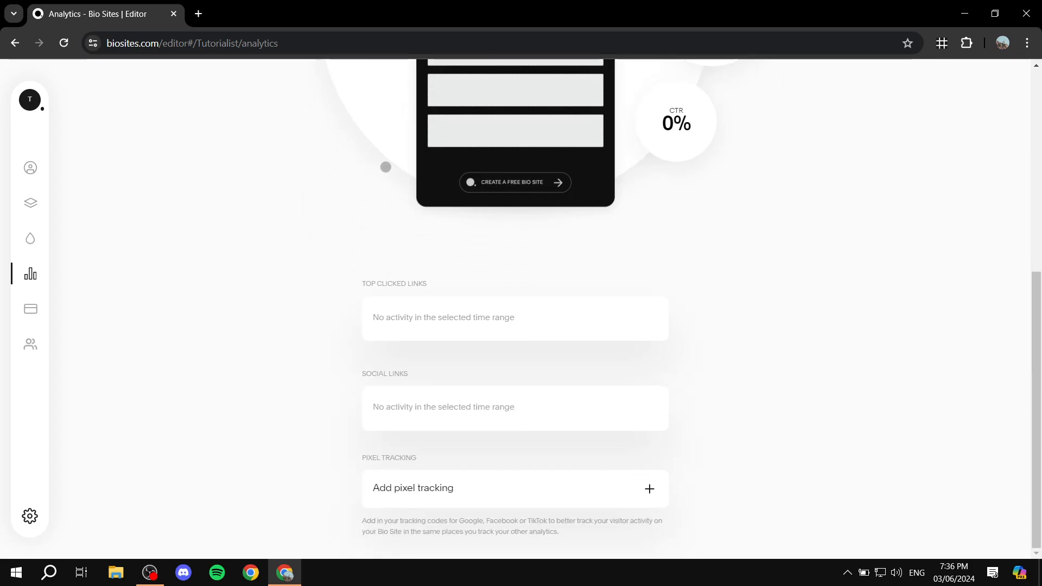
scroll(516, 309, "up", 7)
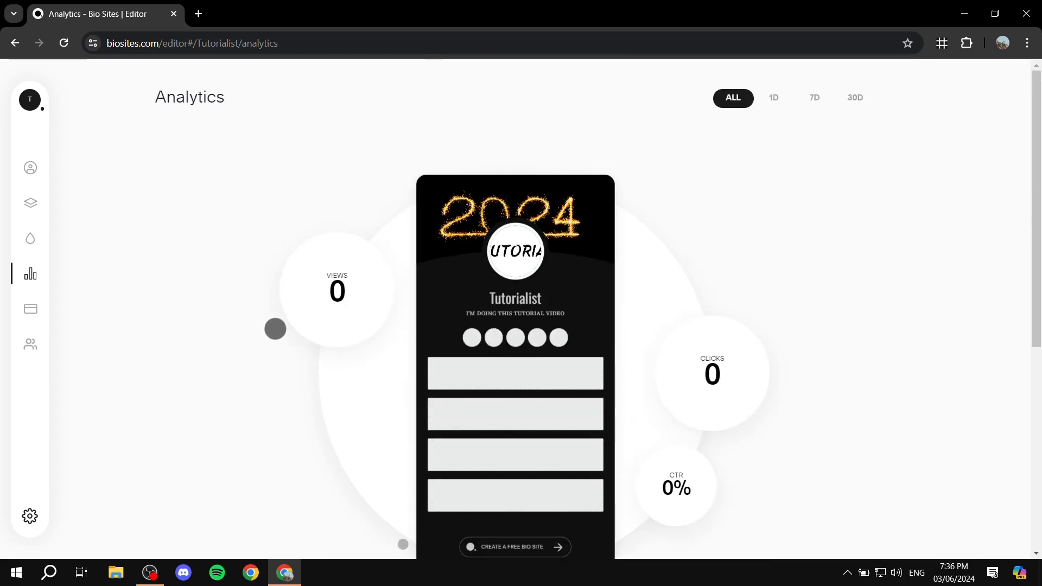
scroll(516, 309, "down", 5)
scroll(516, 309, "up", 5)
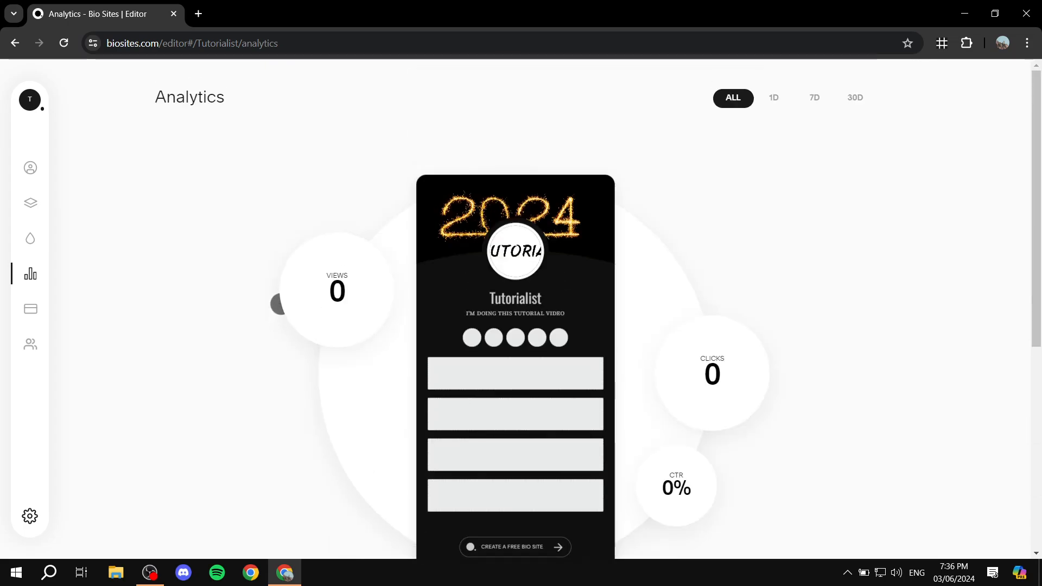
- Review the payment provider, locked link, tips and crowdfunding options, and the Audience page's mailing section
left_click(31, 309)
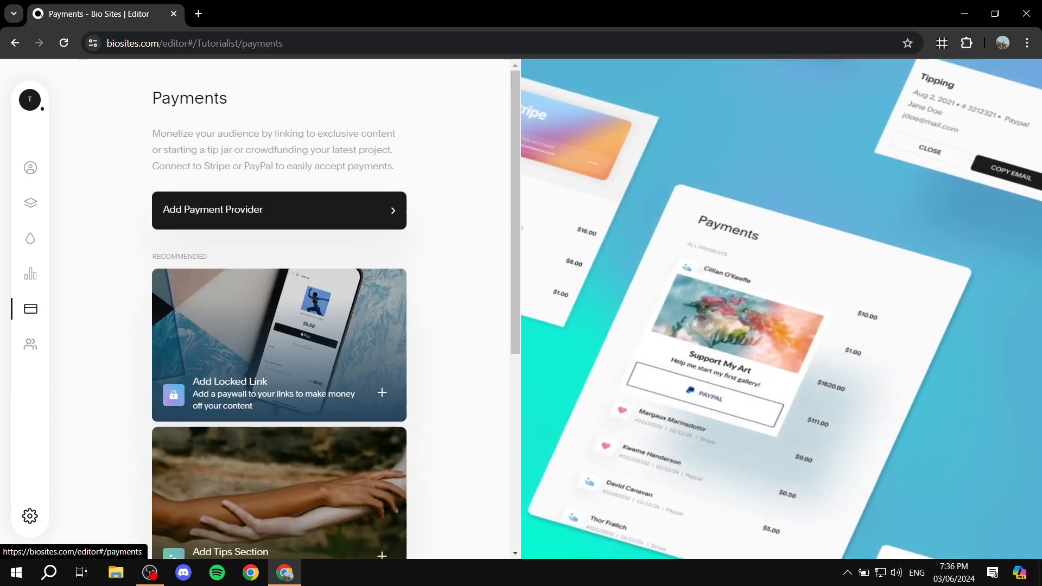
scroll(279, 326, "down", 3)
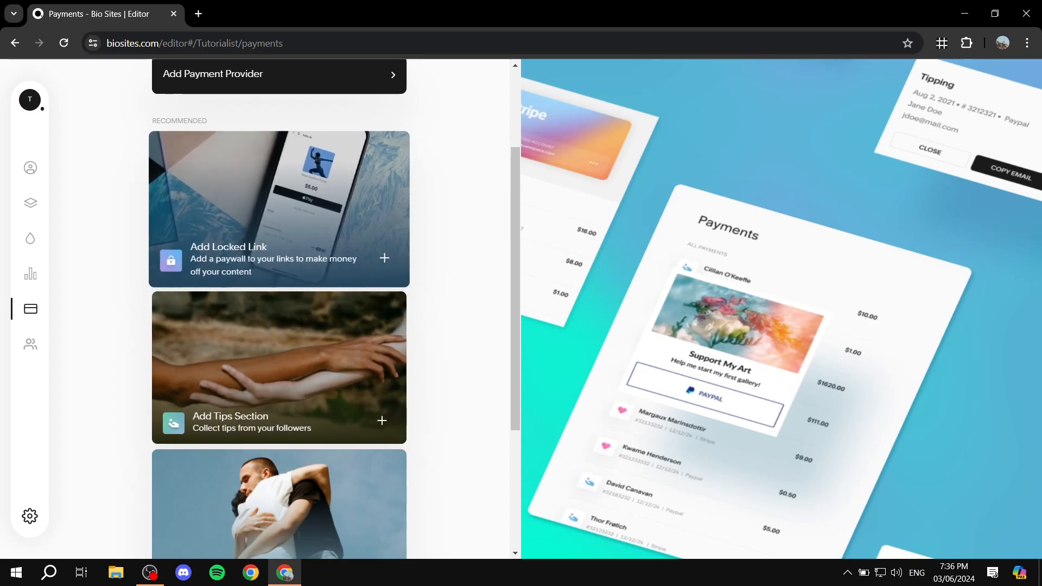
scroll(279, 326, "down", 1)
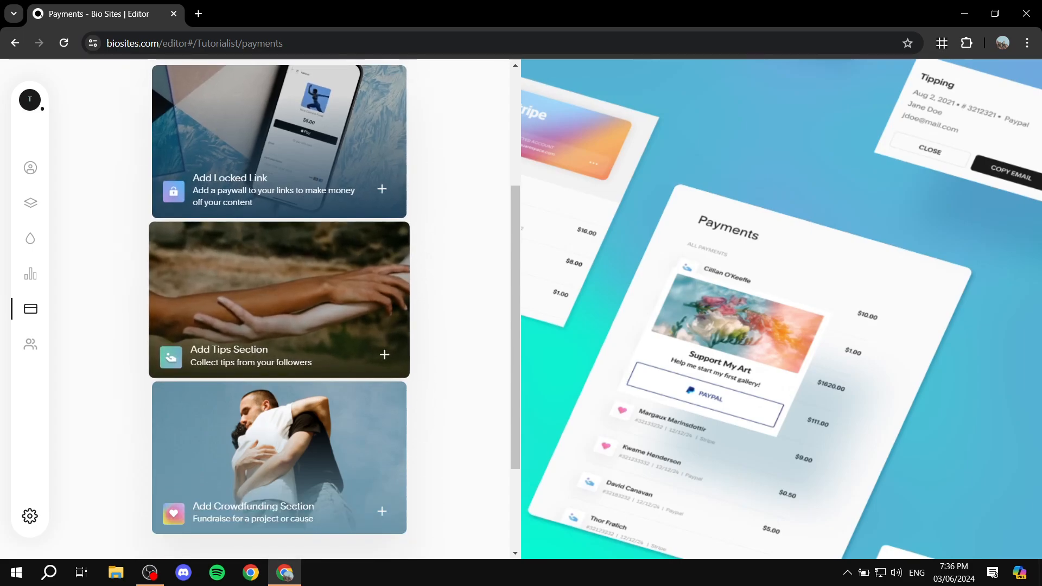
scroll(279, 325, "down", 2)
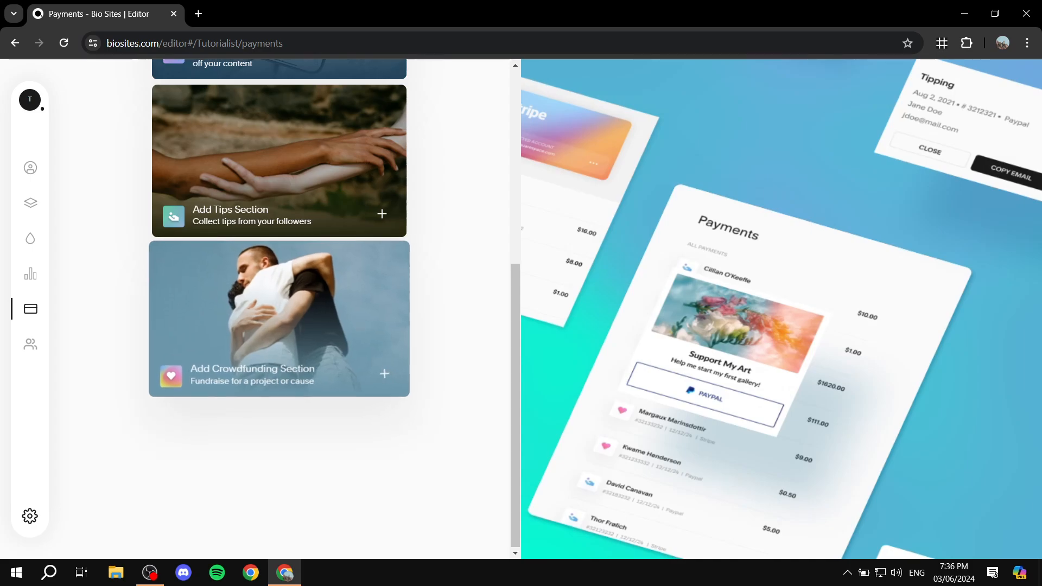
scroll(279, 309, "up", 2)
scroll(279, 390, "up", 3)
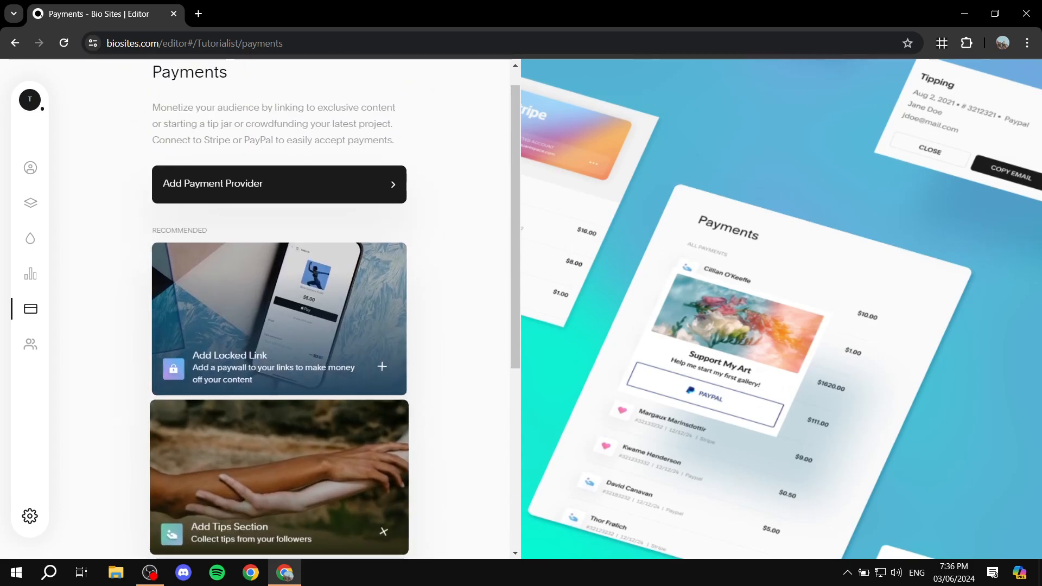
scroll(279, 353, "down", 3)
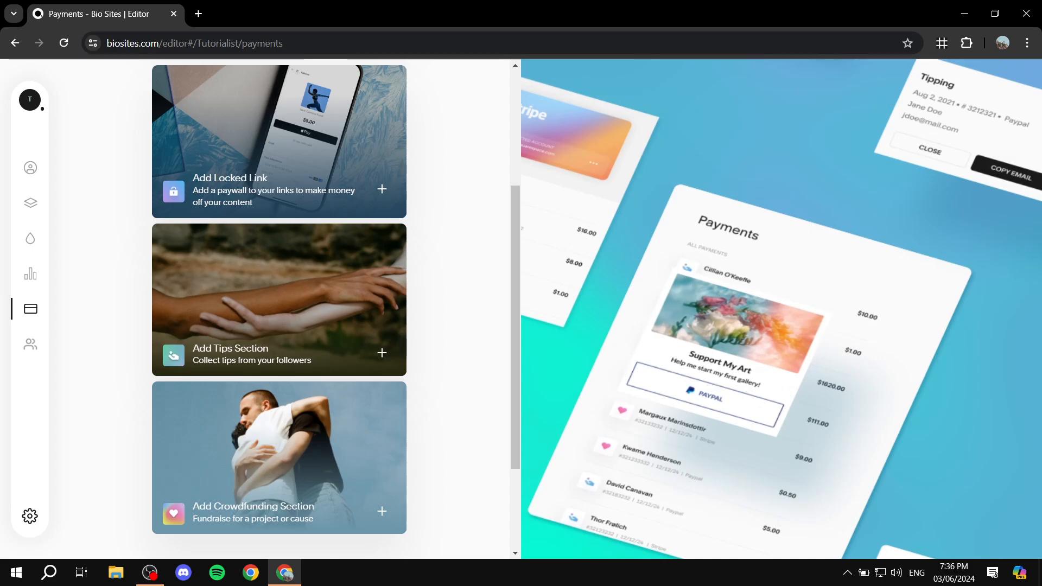
left_click(31, 344)
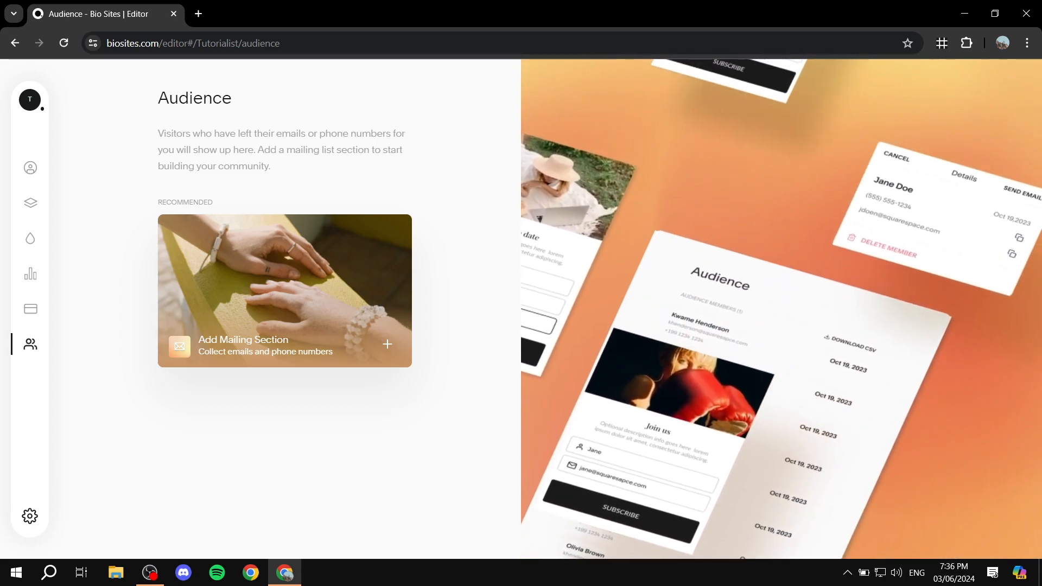
- Return to the profile settings, publish the site updates and open the live page at bio.site/Tutorialist
left_click(30, 168)
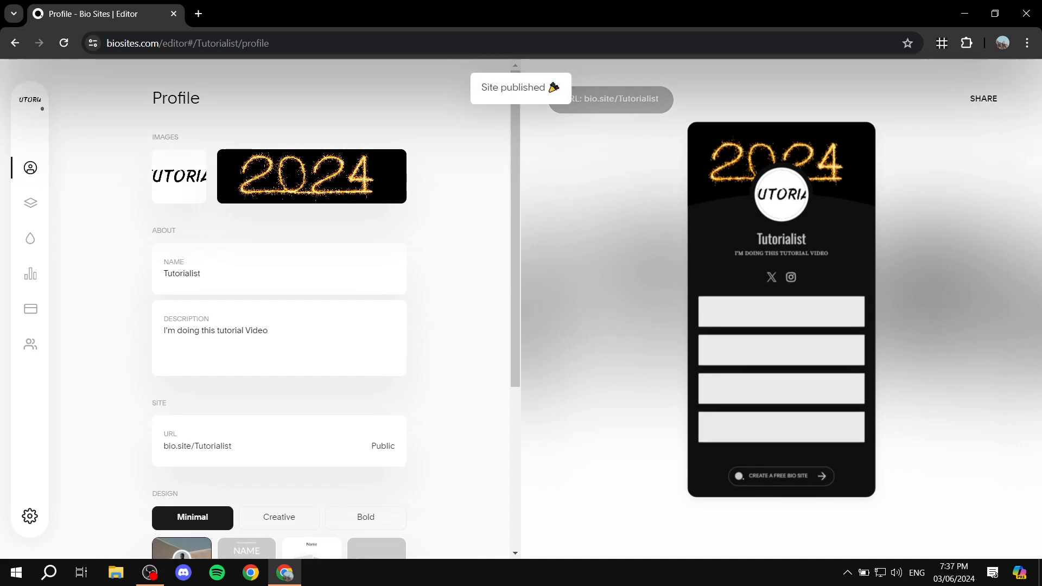
left_click(620, 99)
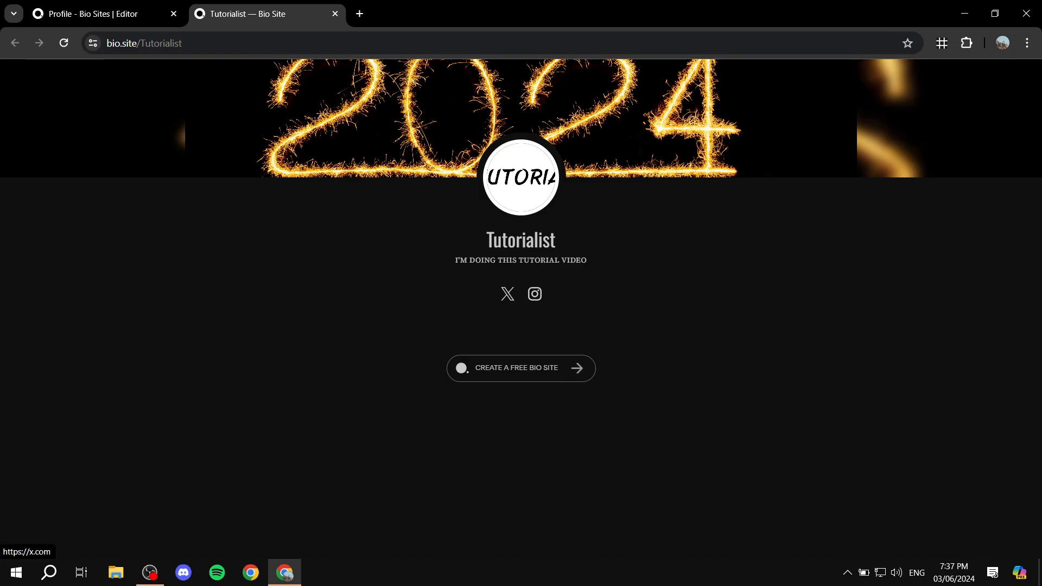
- Check the Instagram handle field in the Social section and test the Instagram link on the live page
left_click(103, 14)
left_click(30, 203)
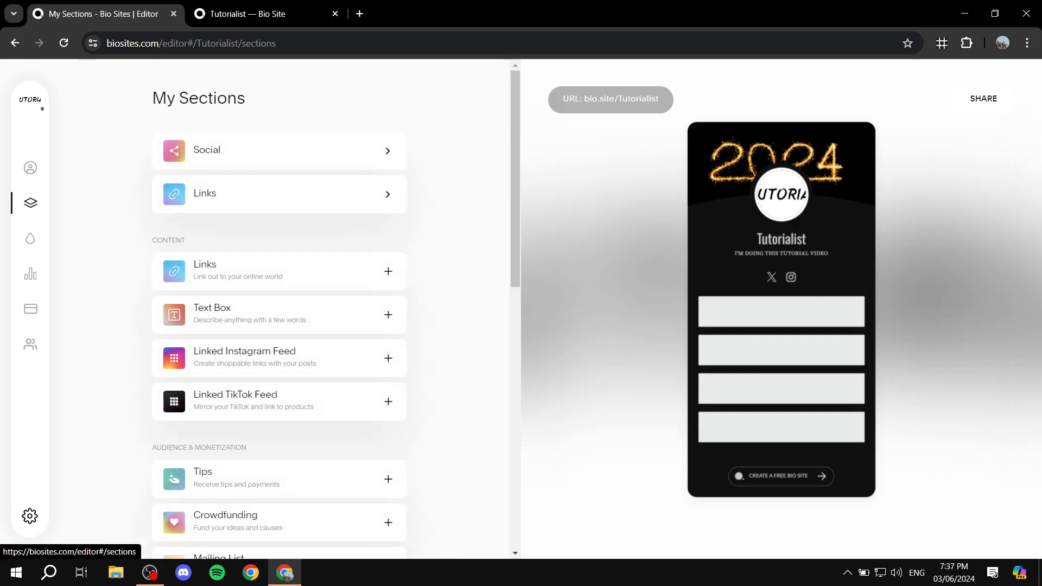
left_click(260, 152)
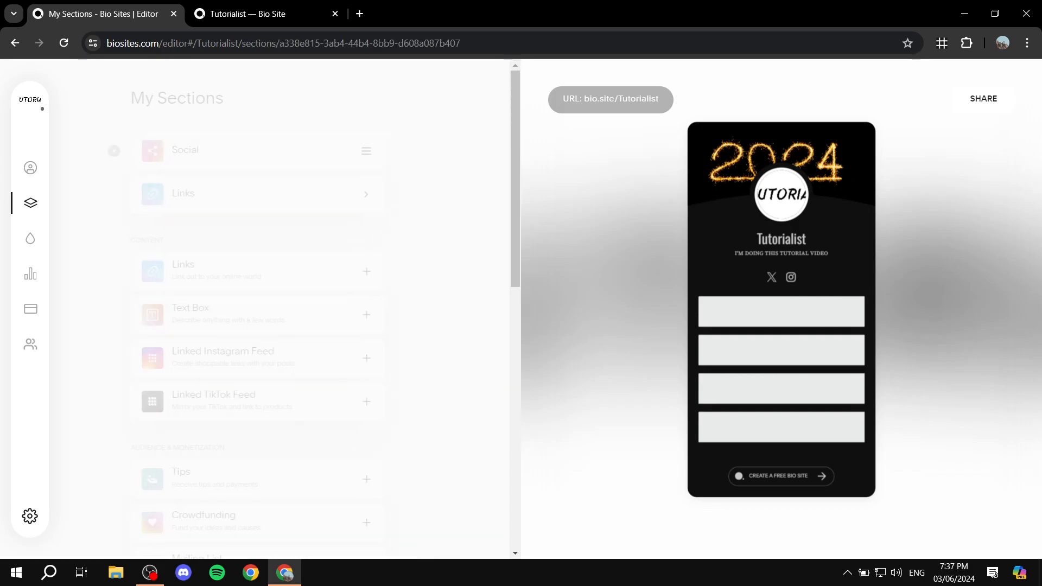
left_click(261, 186)
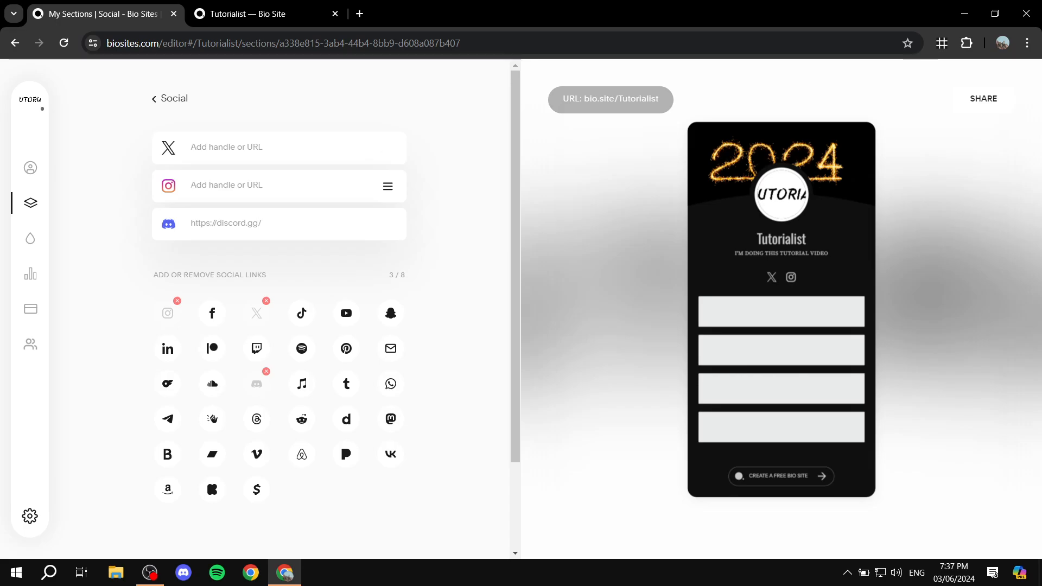
left_click(260, 14)
left_click(534, 293)
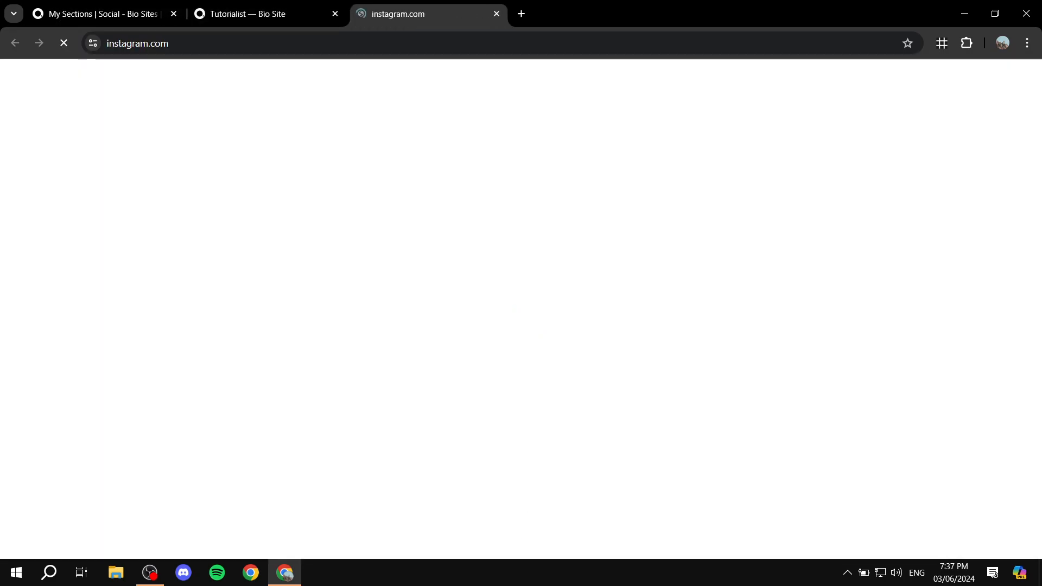
left_click(496, 13)
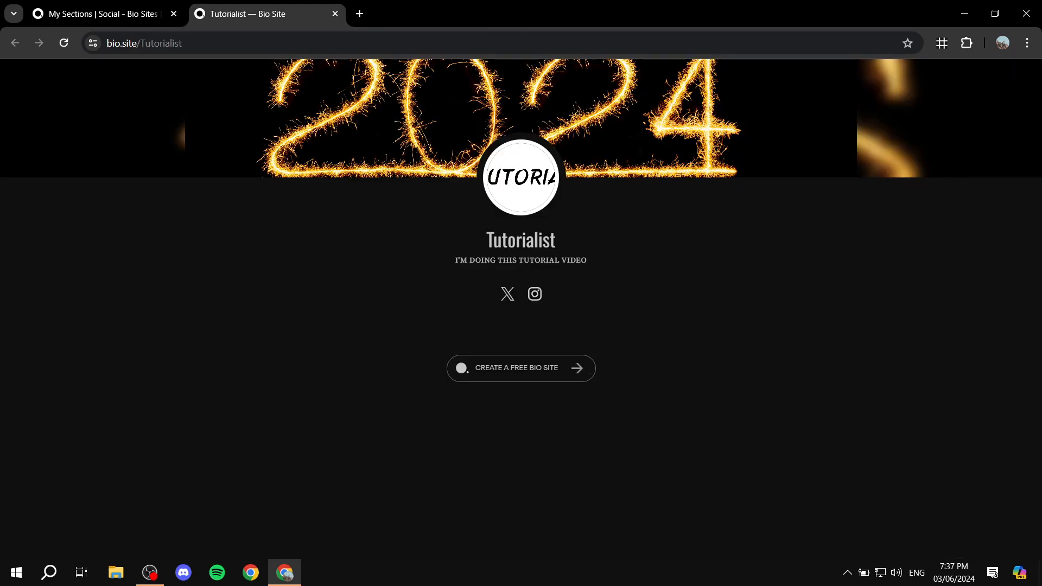
- Check the Links section's link and design options in the editor and compare with the live page
left_click(103, 14)
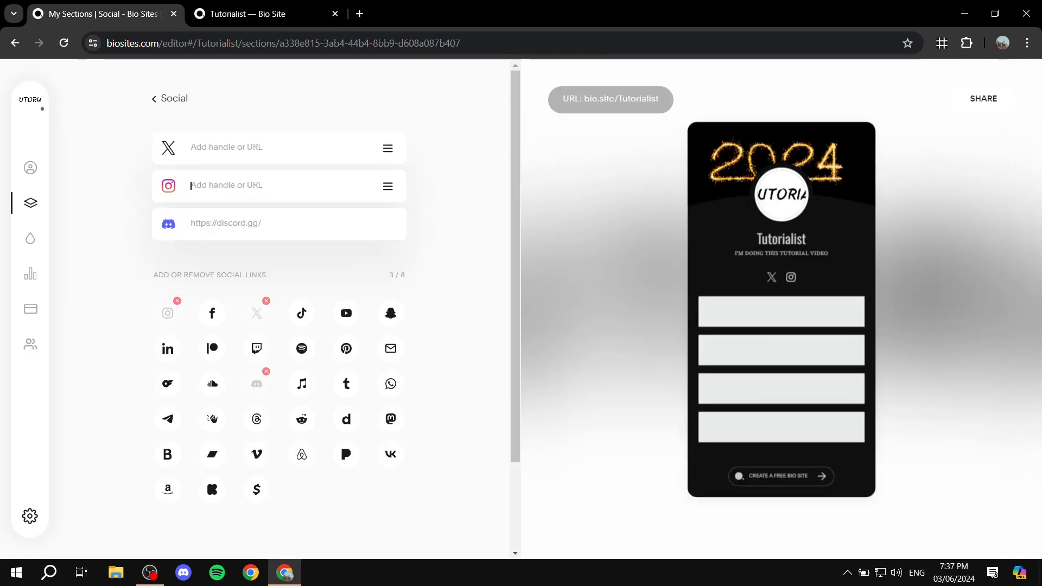
left_click(173, 100)
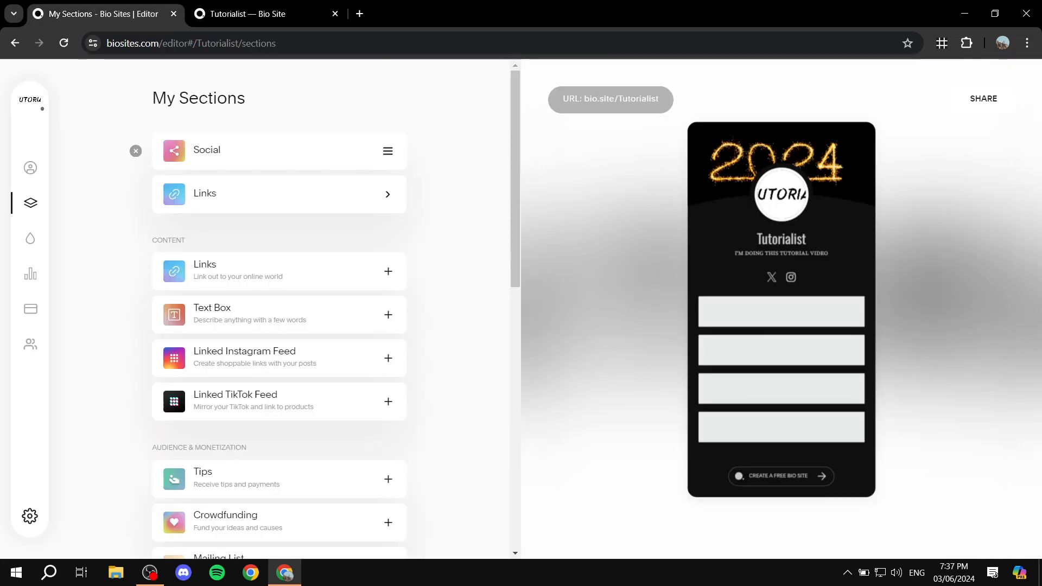
left_click(244, 194)
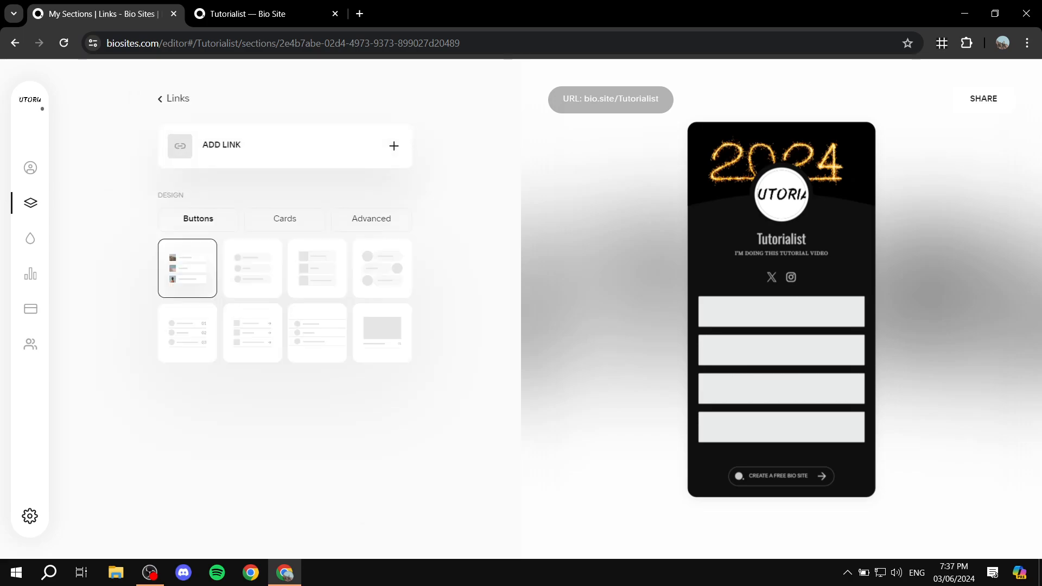
left_click(260, 15)
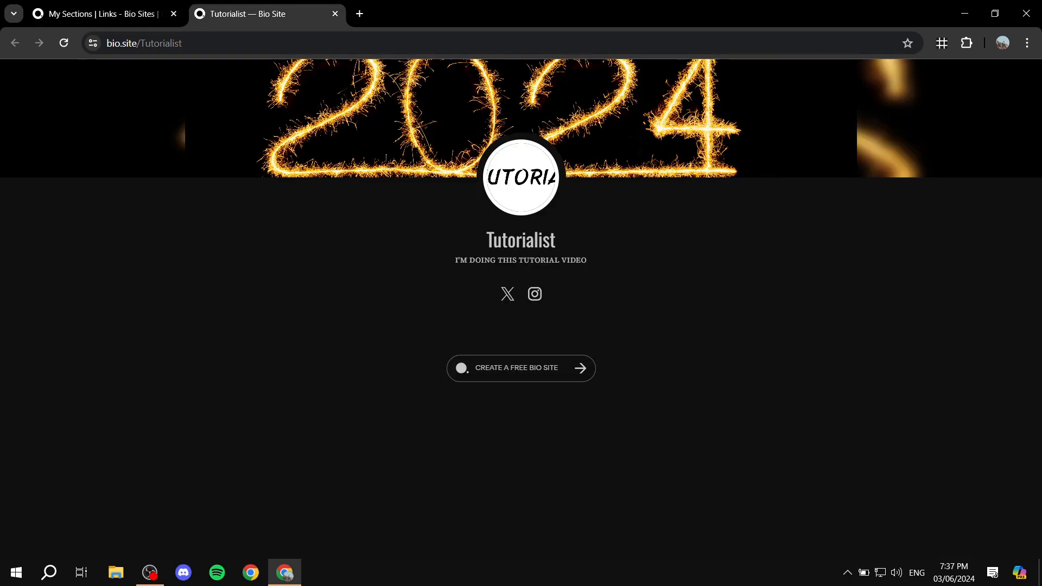